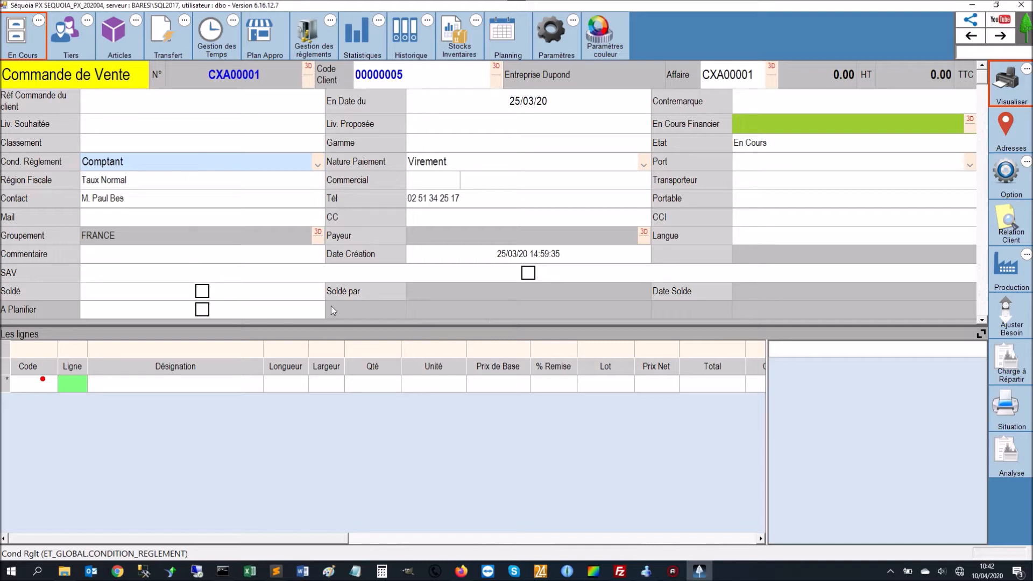
Leave the open sales order and bring up the sales order search list
left_click(479, 125)
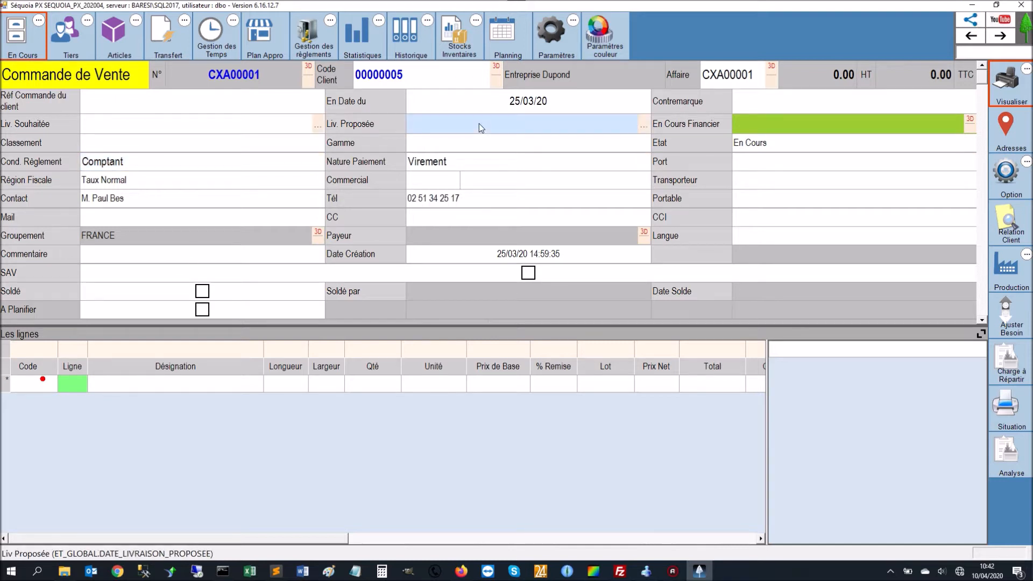
left_click(196, 131)
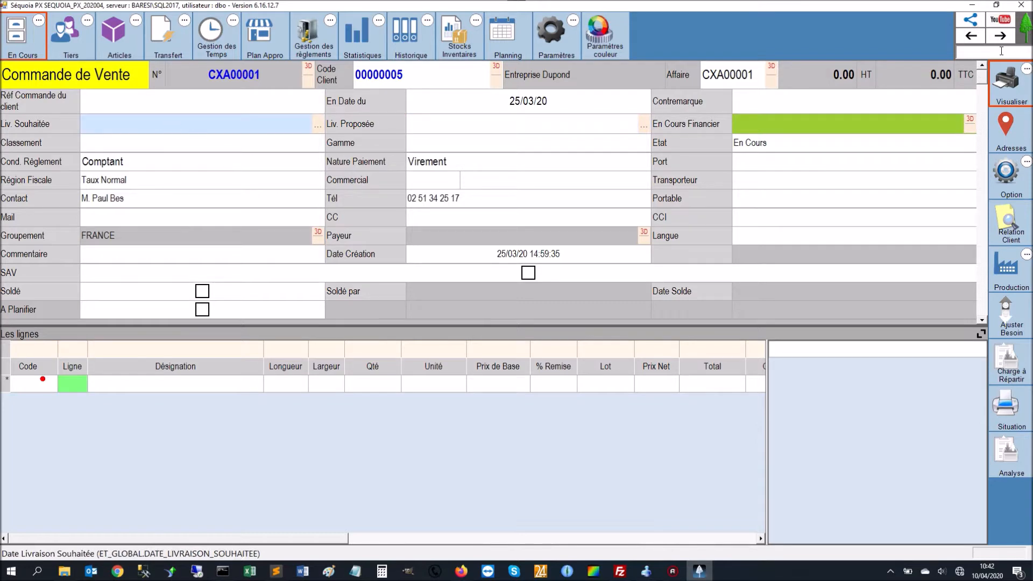
left_click(971, 37)
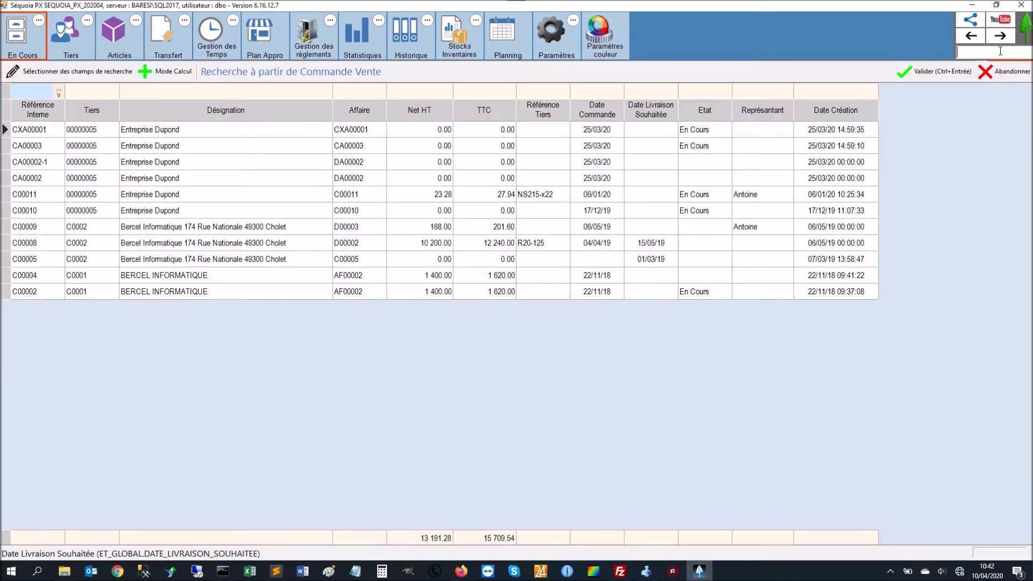
Export the sales order search list to Excel and show the exported workbook maximized in Excel
left_click(230, 143)
right_click(230, 143)
mouse_move(291, 197)
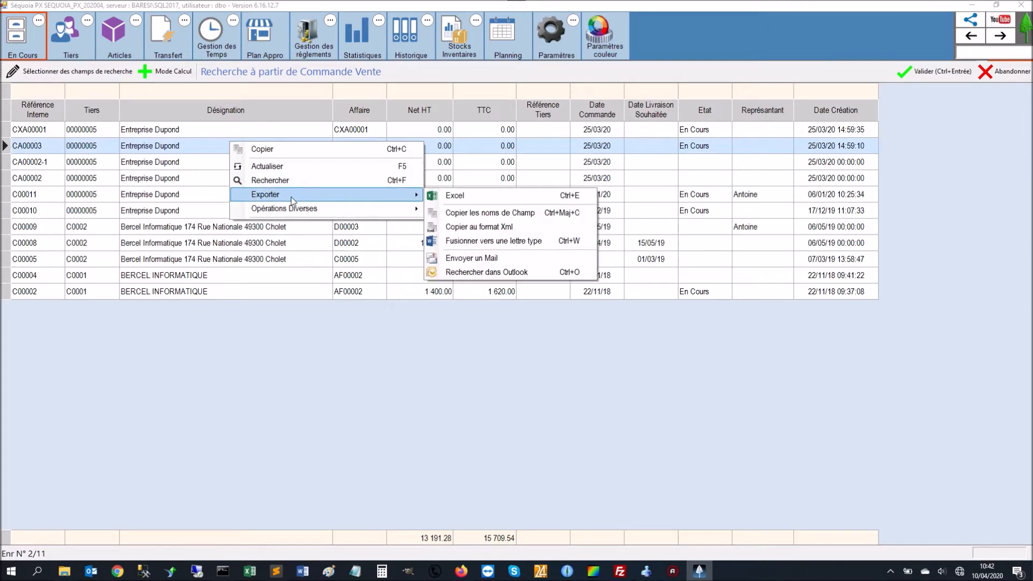
left_click(460, 199)
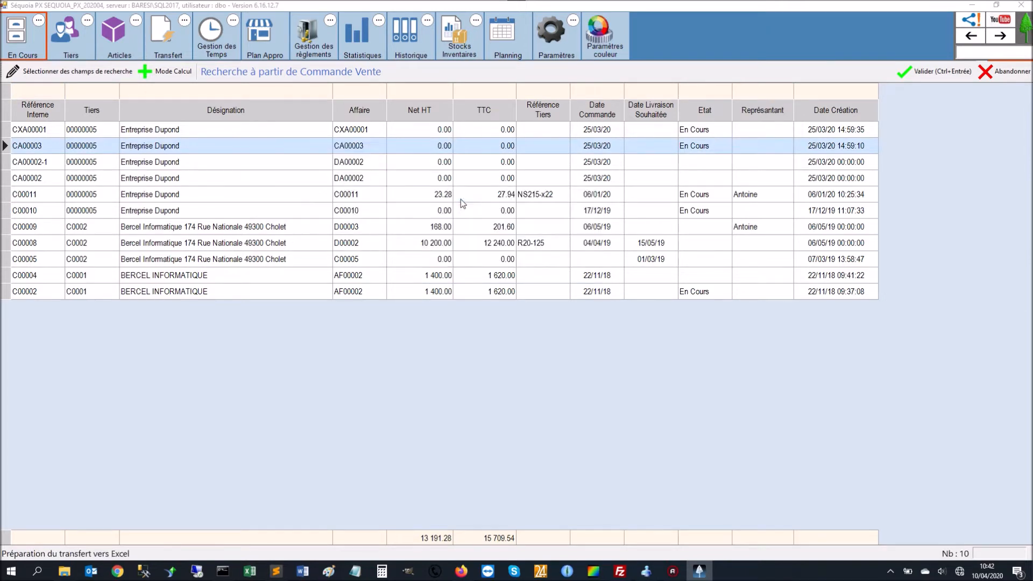
left_click(258, 578)
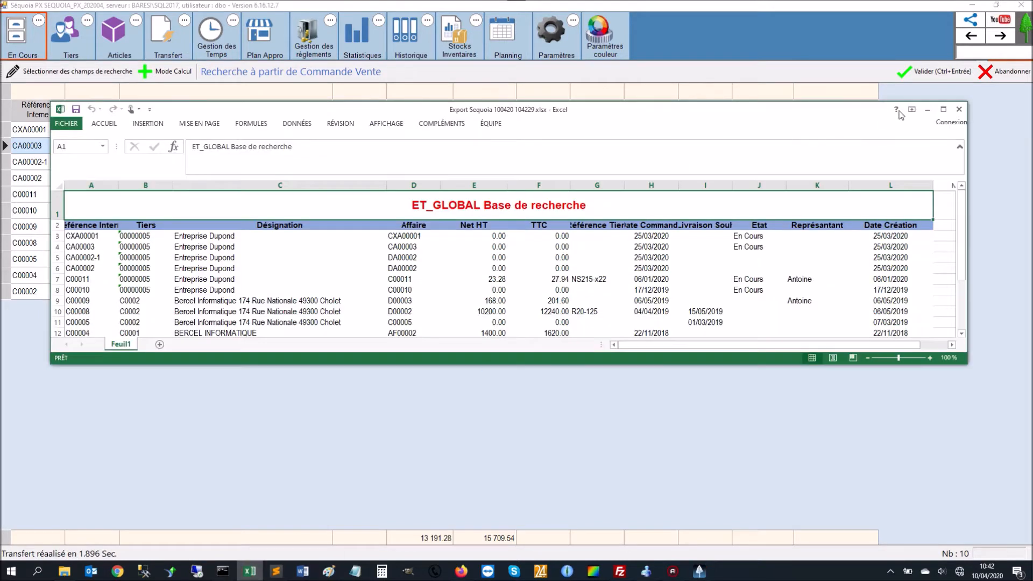
left_click(943, 109)
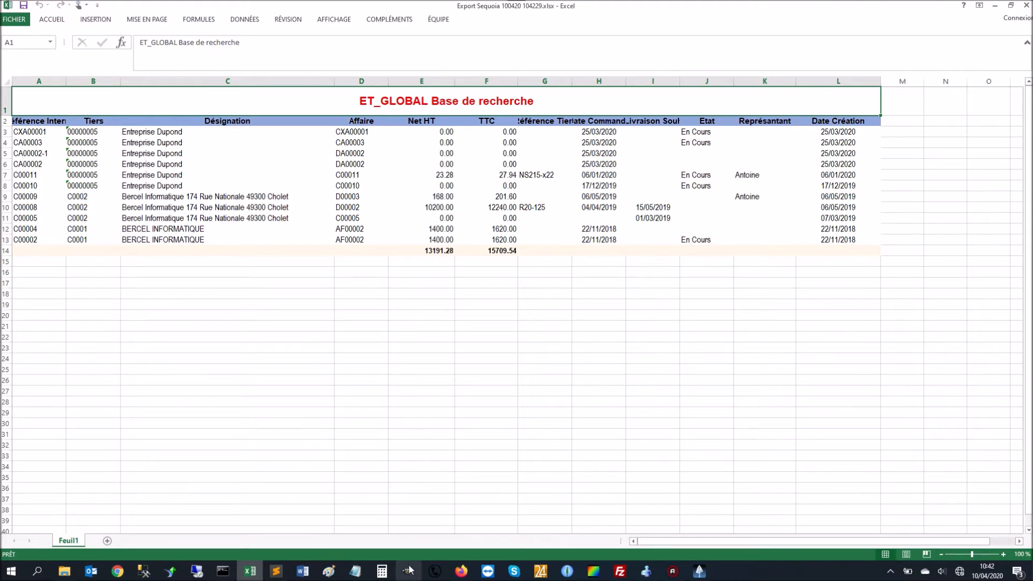
Switch back to Séquoia PX and open the sales statistic for turnover over the last 12 months
left_click(699, 570)
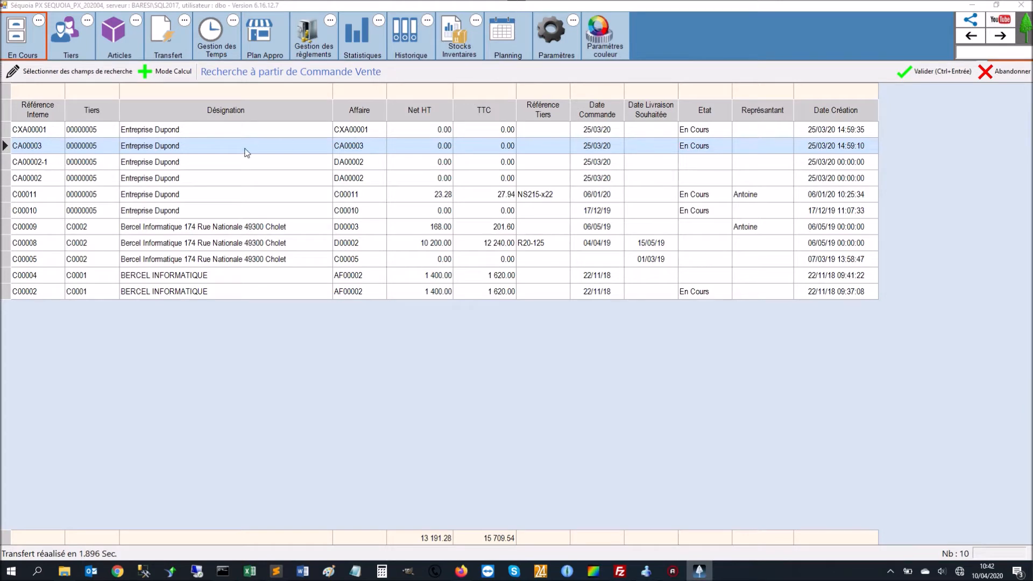
left_click(382, 26)
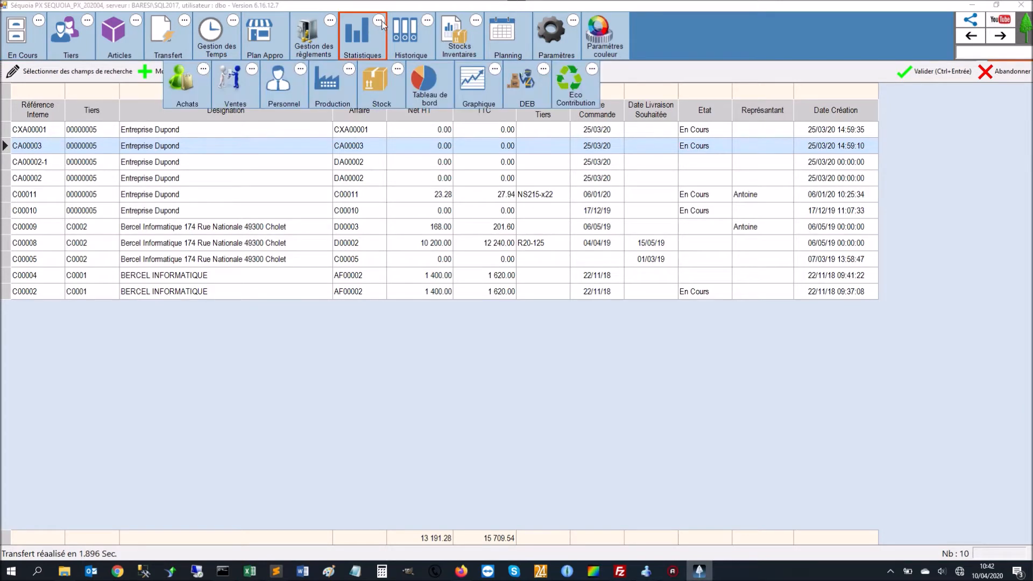
left_click(253, 72)
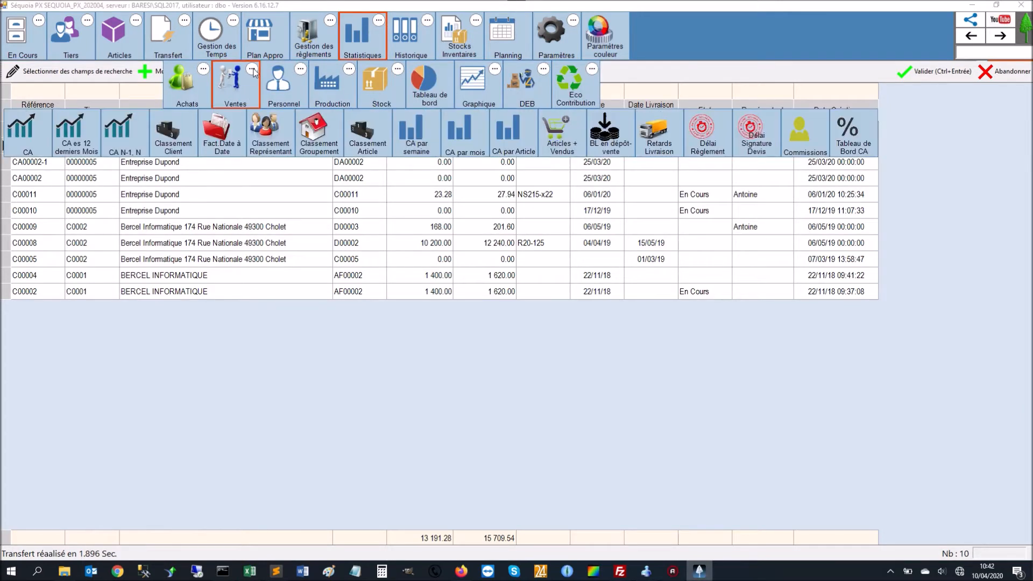
left_click(80, 141)
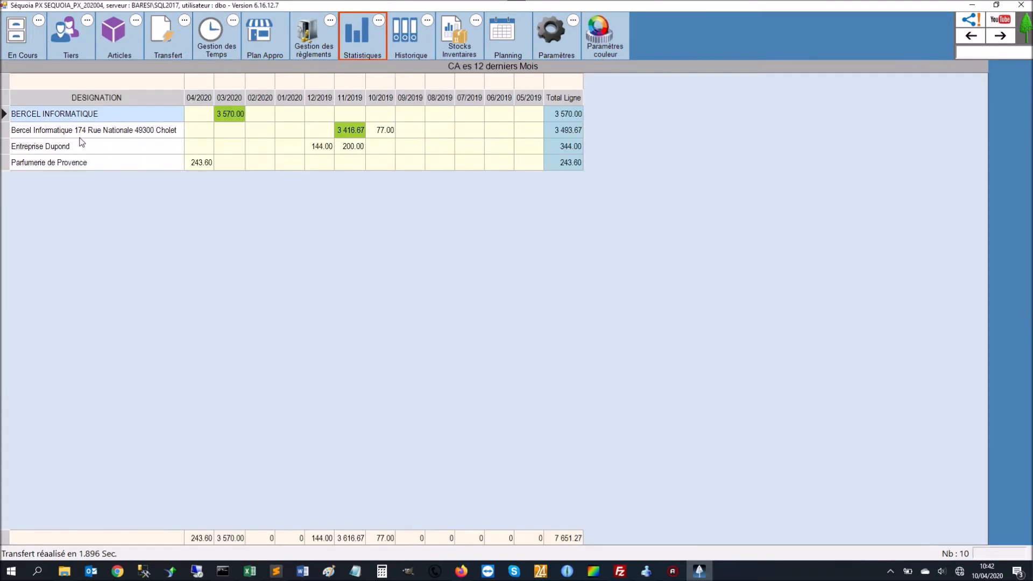
Export the 12-month turnover table to Excel
right_click(276, 133)
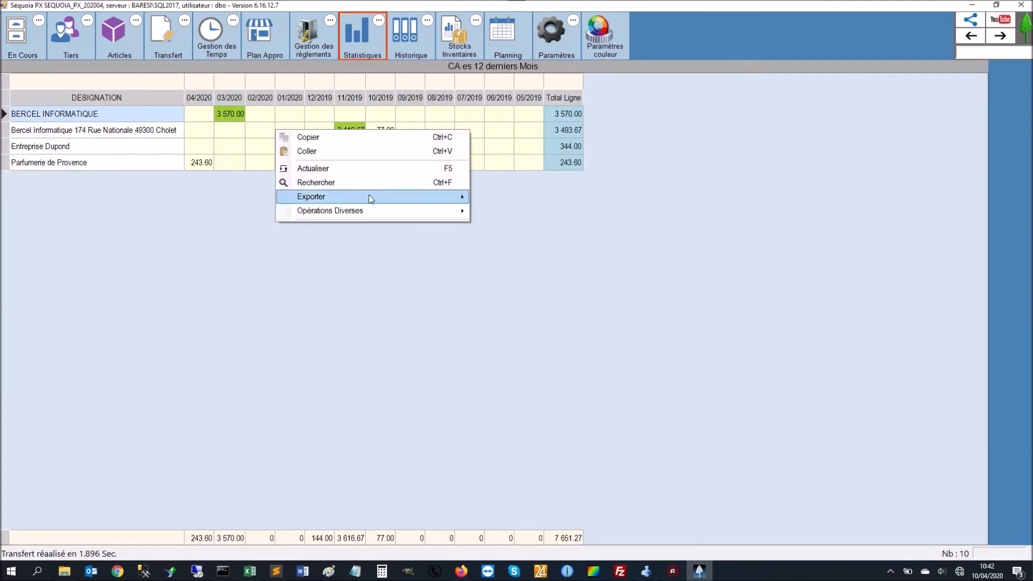
mouse_move(370, 197)
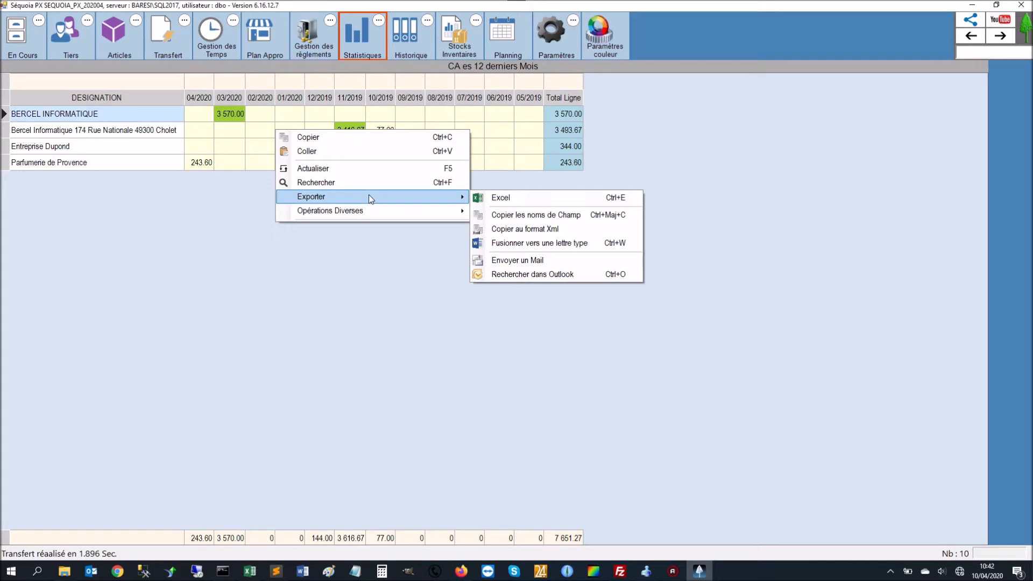
left_click(495, 199)
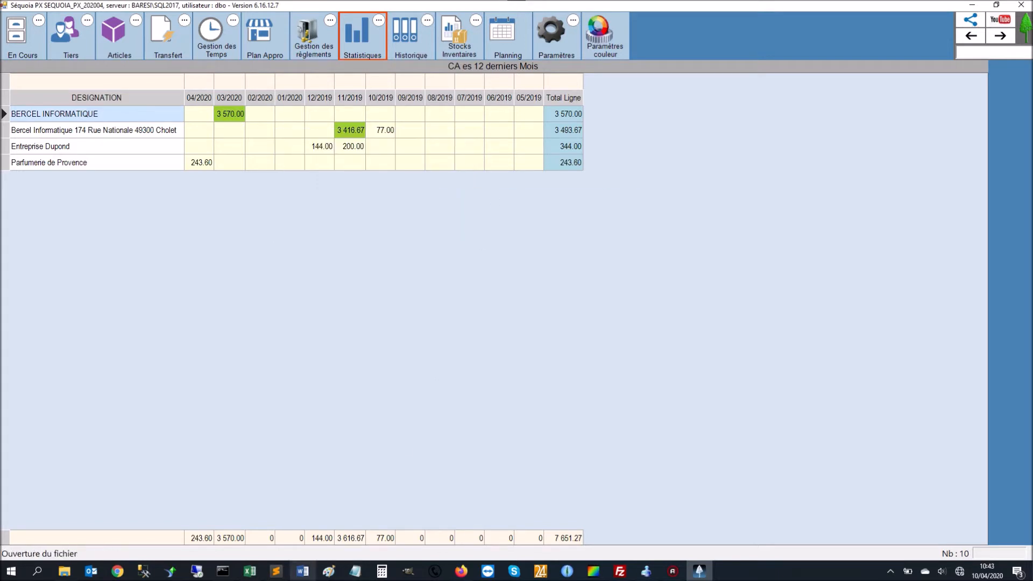
View the exported 12-month turnover workbook maximized in Excel and close it
mouse_move(252, 575)
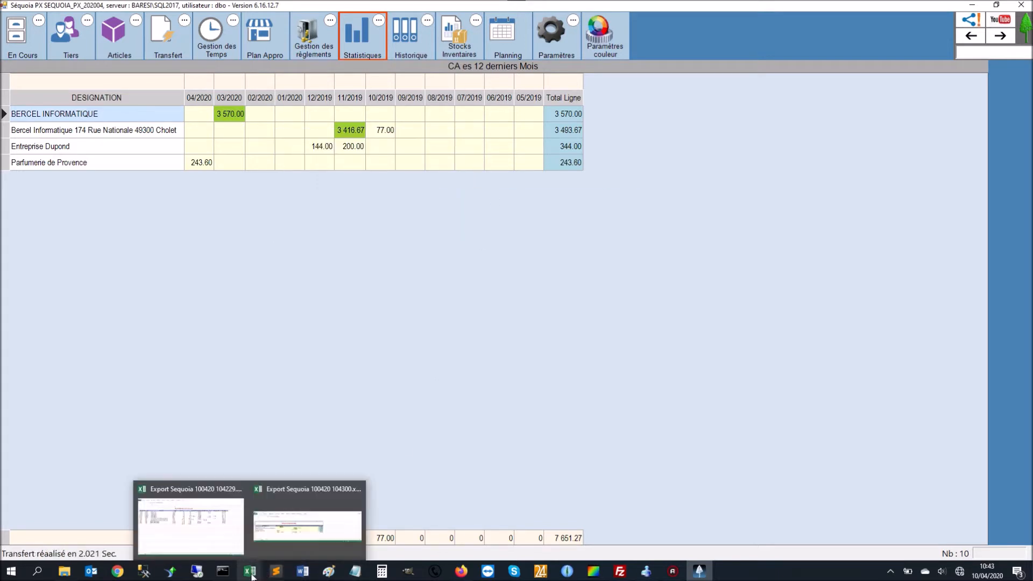
left_click(274, 547)
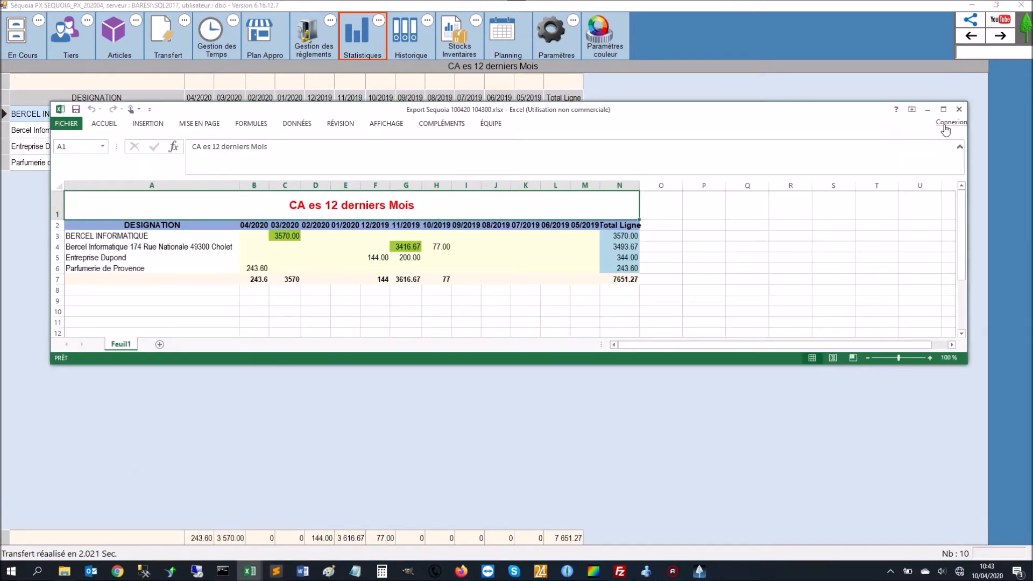
left_click(943, 109)
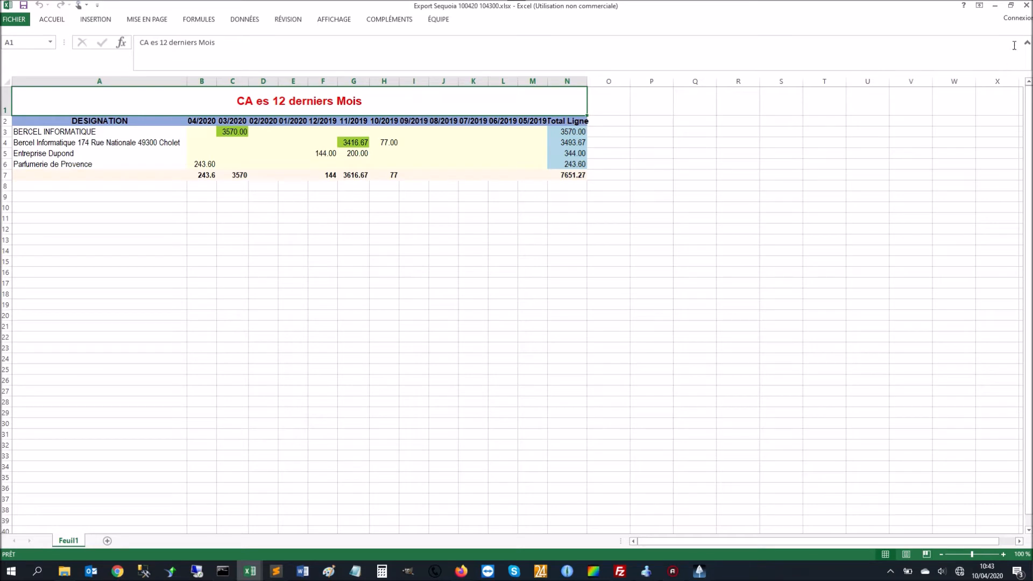
left_click(1025, 6)
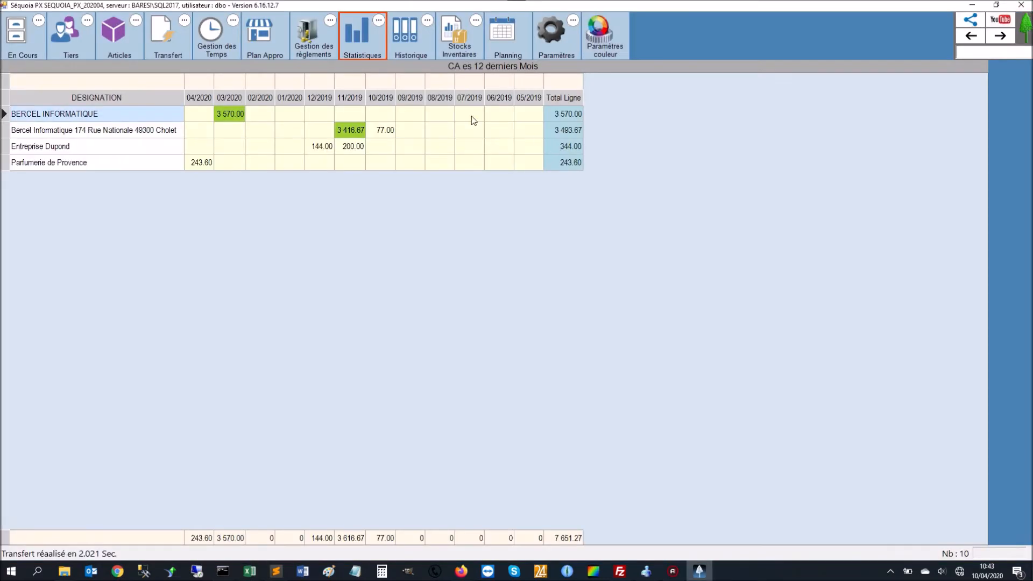
left_click(106, 129)
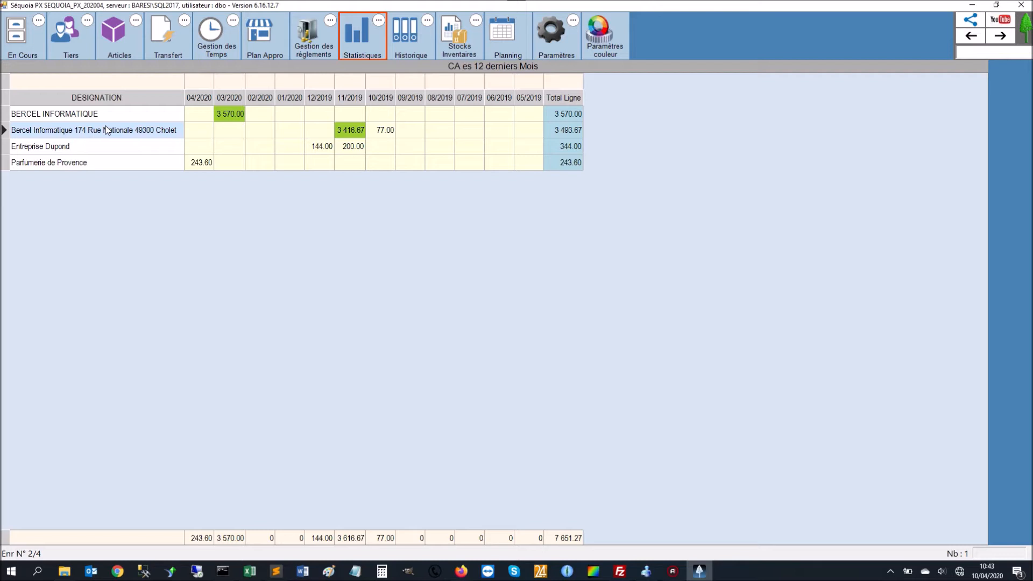
left_click(200, 131)
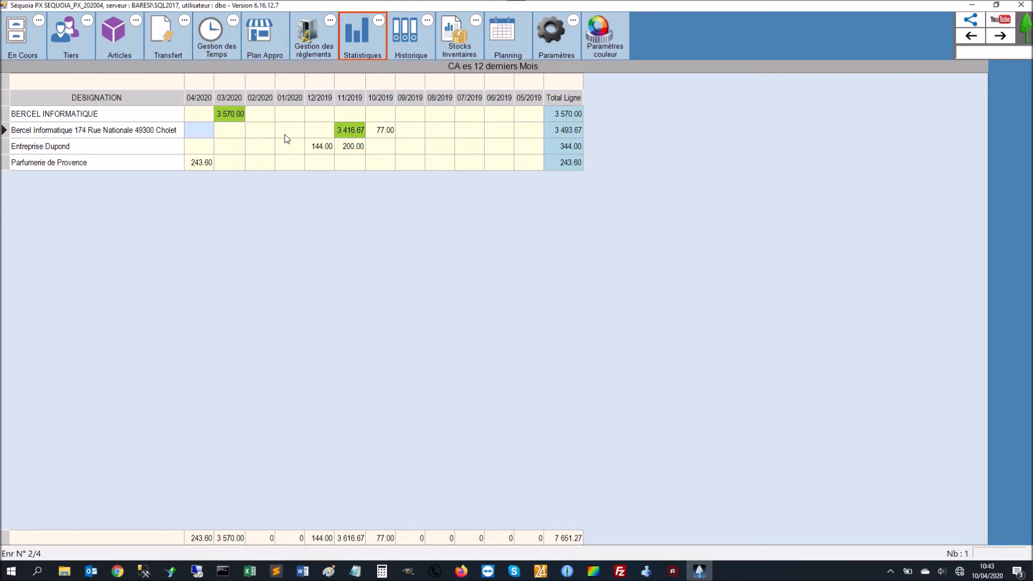
left_click(108, 131)
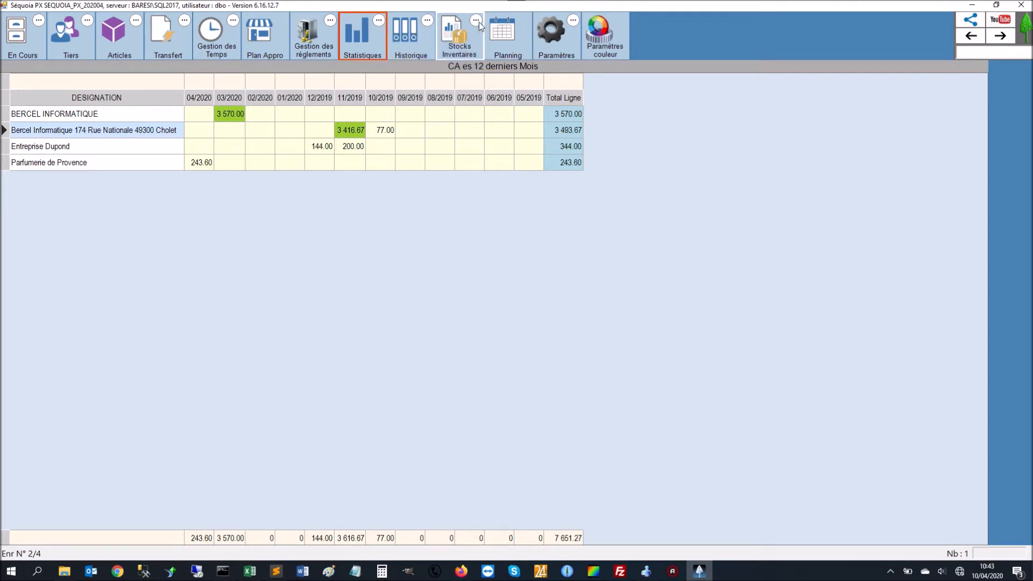
Add a stock inventory record with profile Achats, inventory date 31/03/2020 23:59:59 and valuation type PMP
left_click(461, 41)
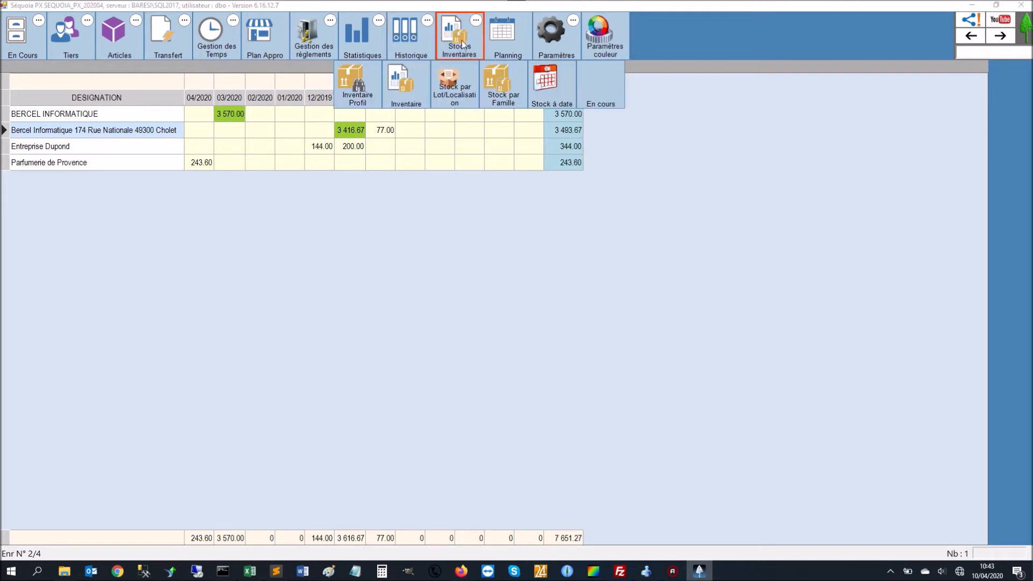
left_click(406, 86)
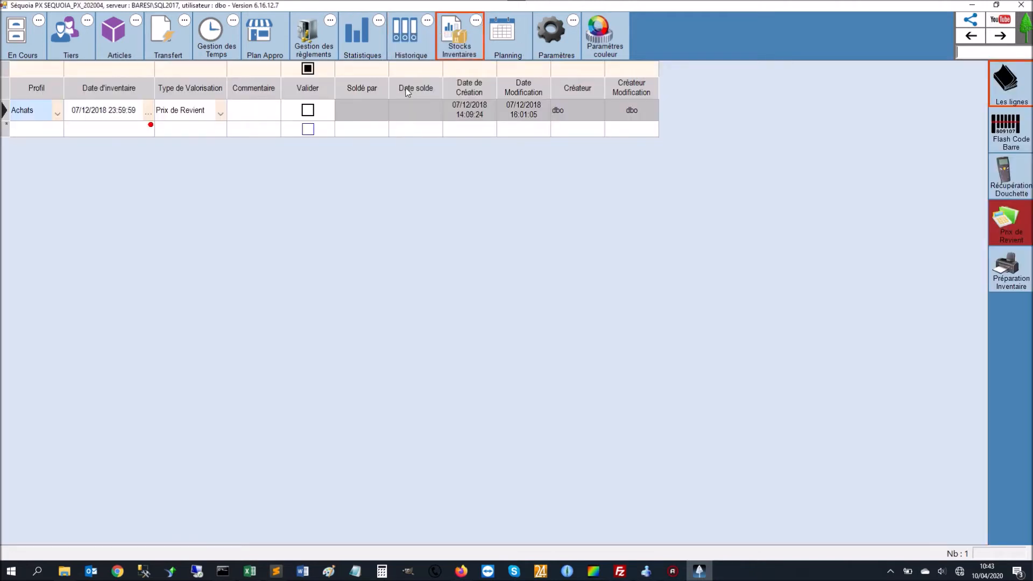
left_click(31, 127)
left_click(57, 129)
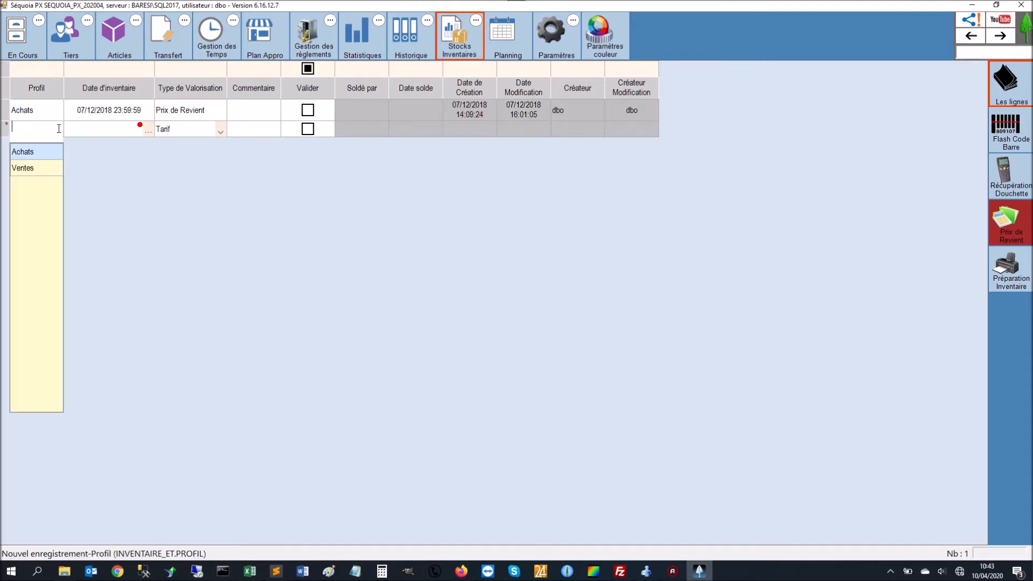
left_click(27, 151)
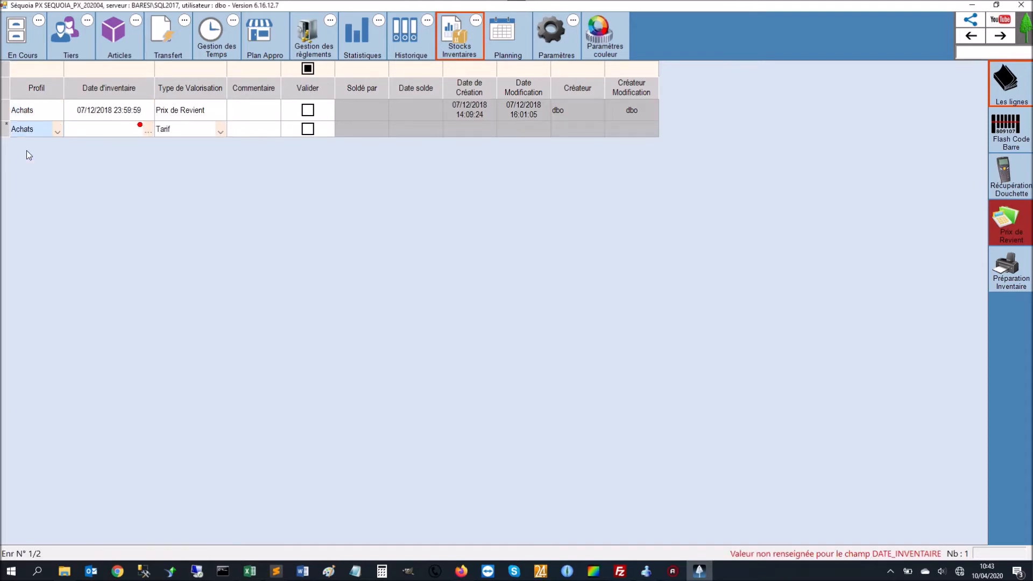
left_click(147, 131)
double_click(553, 203)
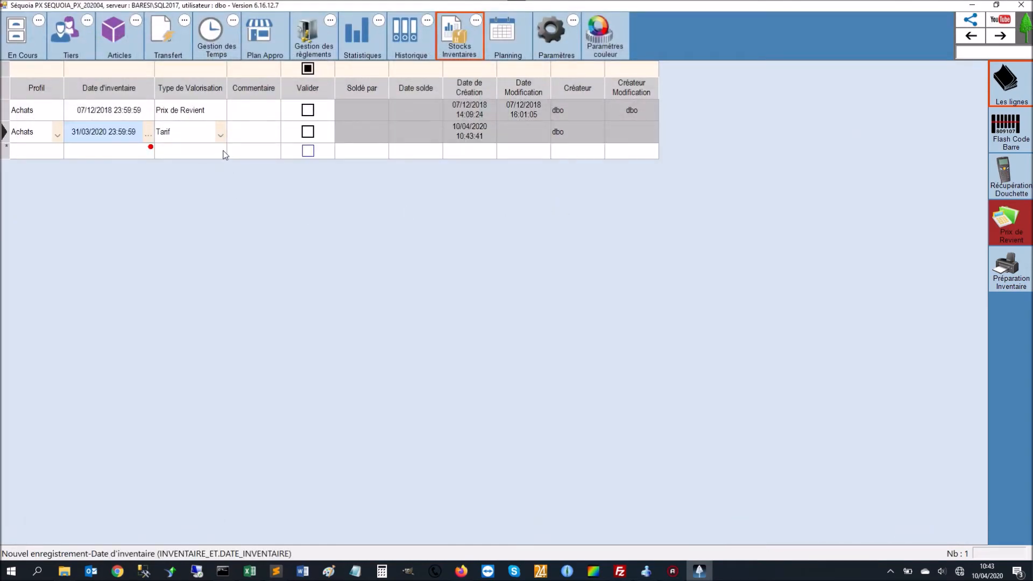
left_click(221, 134)
left_click(186, 152)
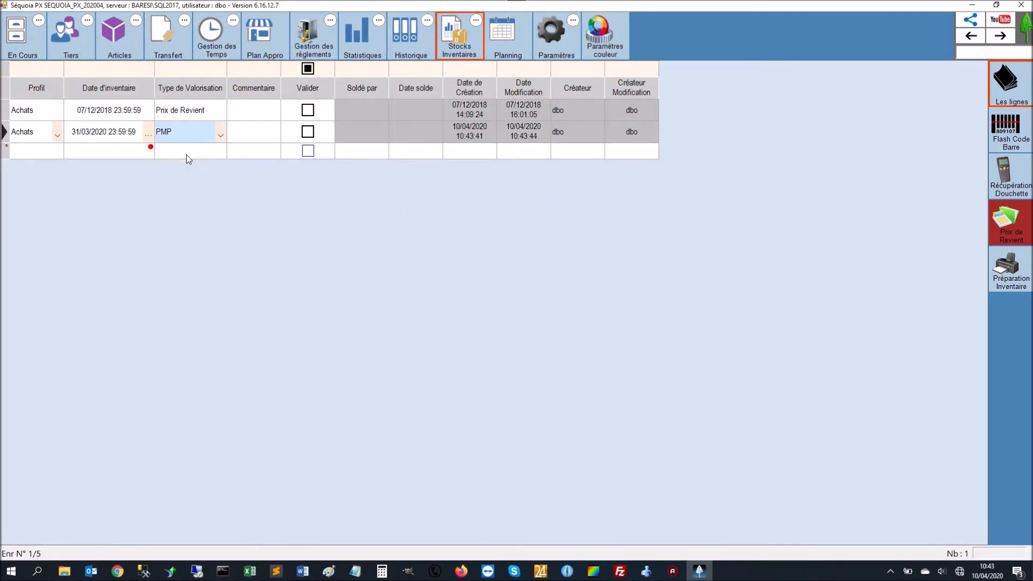
Open the lines of the 31/03/2020 Achats inventory and export them to Excel
left_click(1005, 82)
left_click(327, 243)
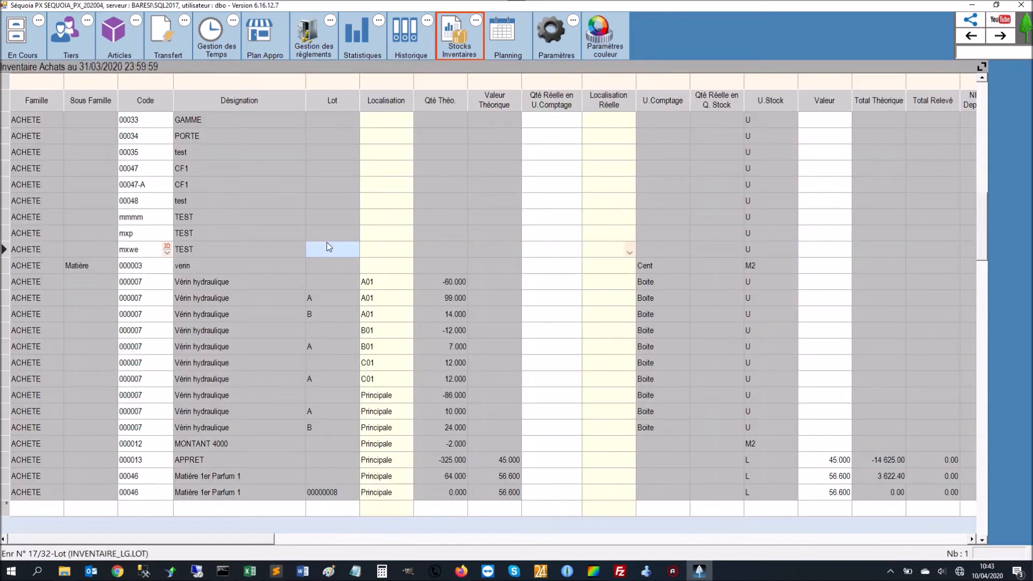
right_click(547, 143)
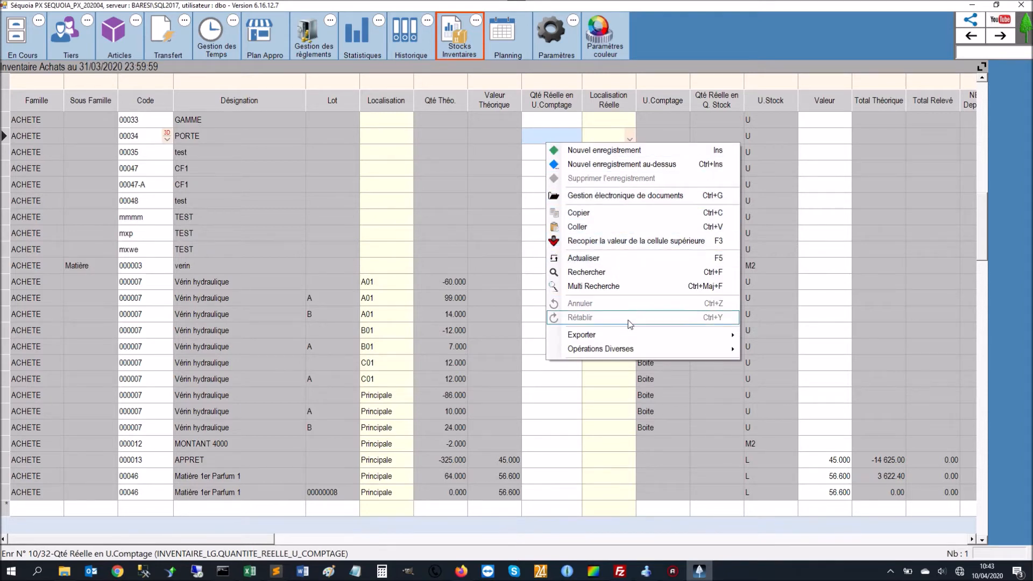
mouse_move(644, 332)
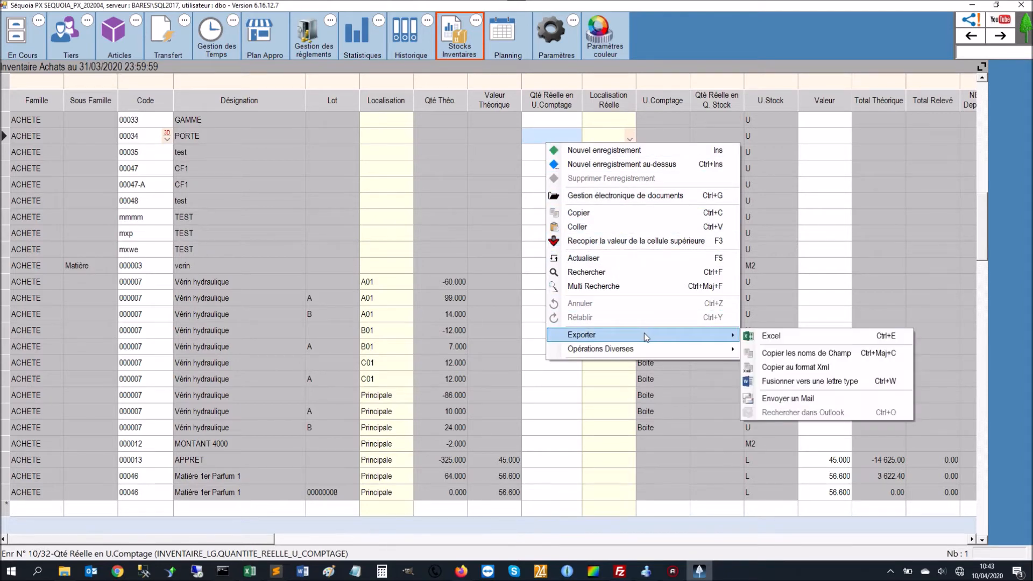
left_click(776, 335)
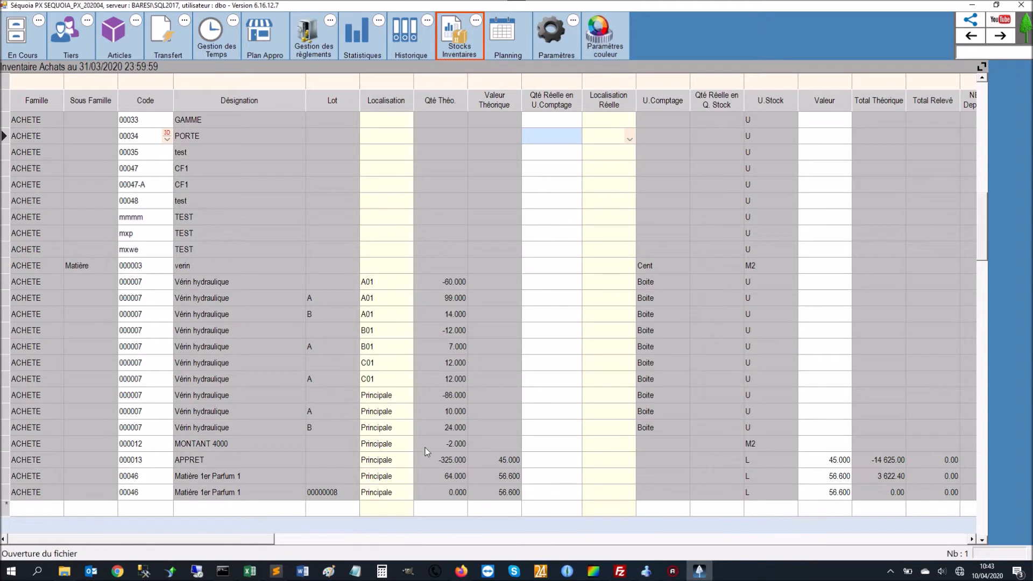
Show the exported inventory workbook maximized in Excel and widen column I so the full Qté Réelle en U.Comptage heading fits
mouse_move(254, 574)
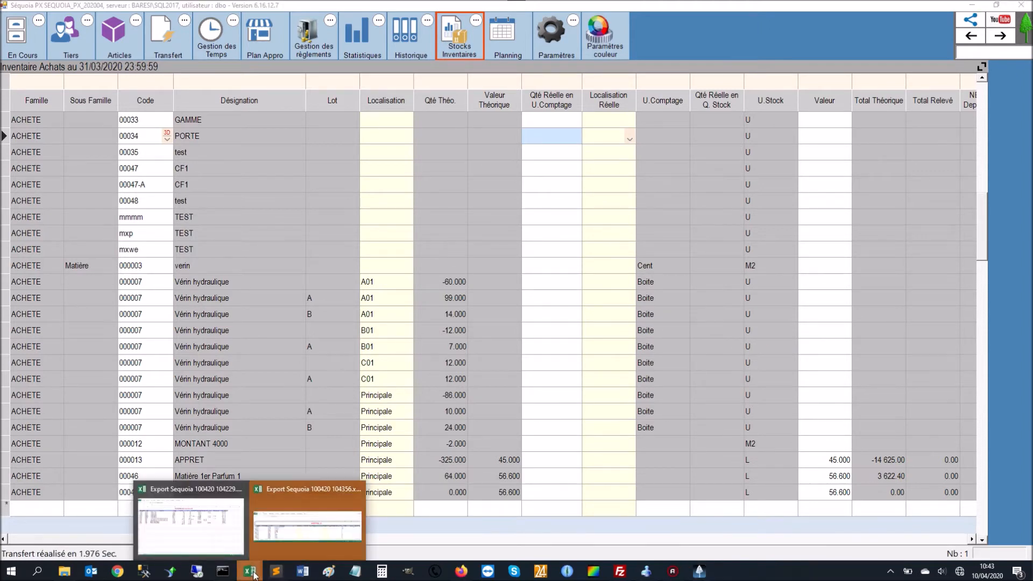
left_click(323, 532)
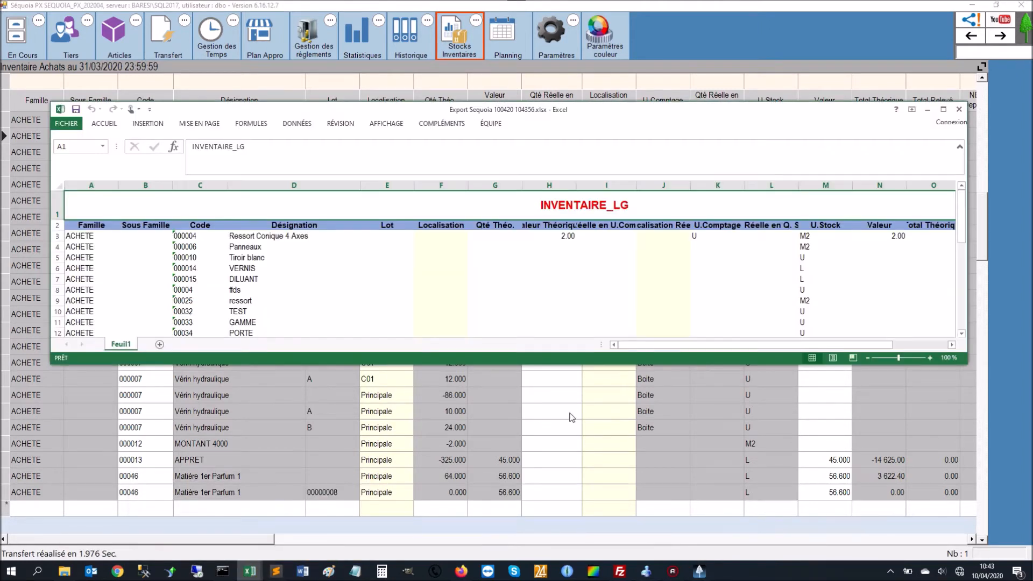
left_click(944, 110)
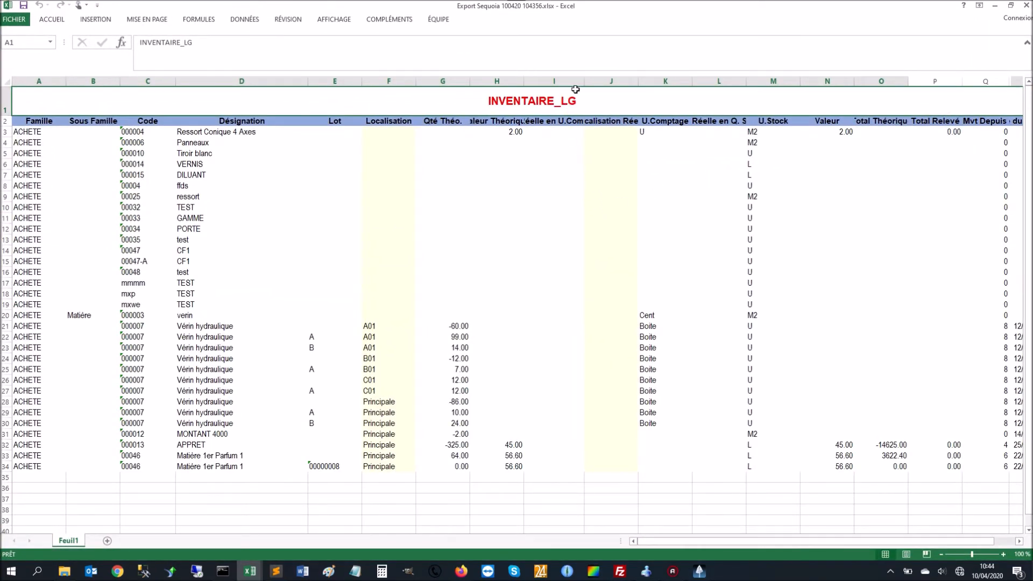
left_click_drag(583, 84, 667, 83)
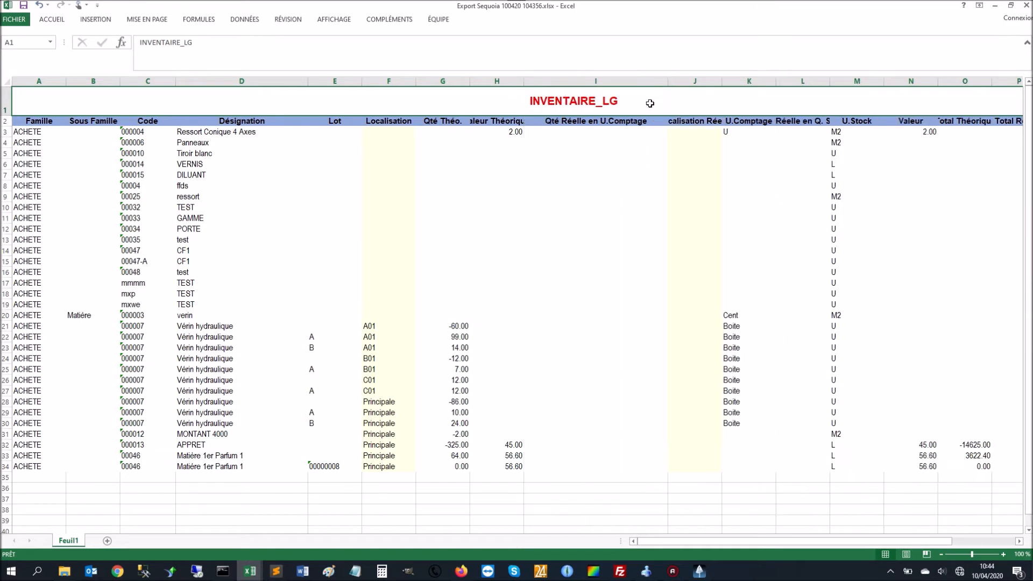
Fill column I with counted quantities: 1–7 in I3:I9, 1–9 in I11:I19, 1–9 in I20:I28, and 2, 3, 4, 5, 6, 6, 7 in I29:I35
left_click(606, 132)
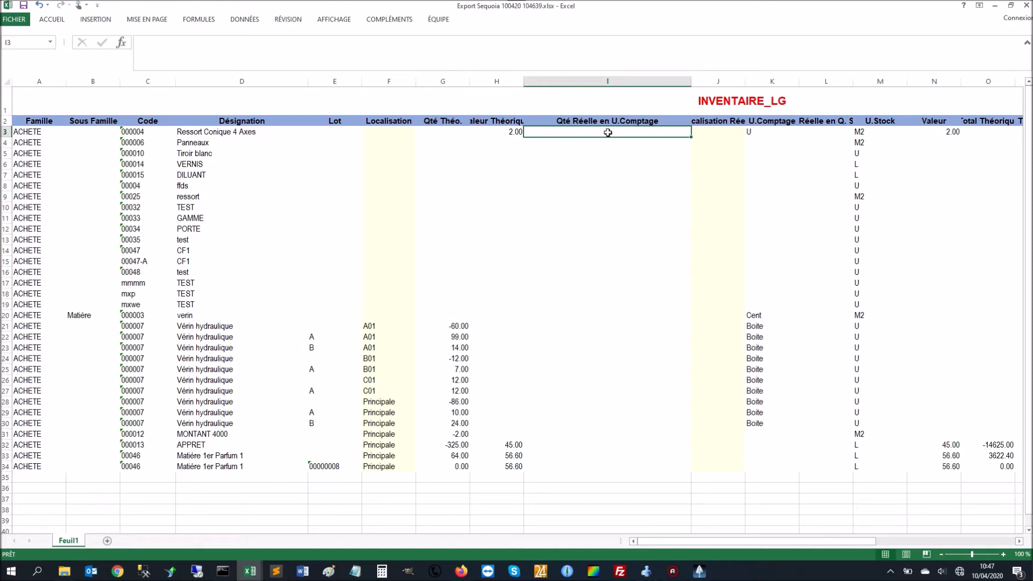
type("1")
key("Return")
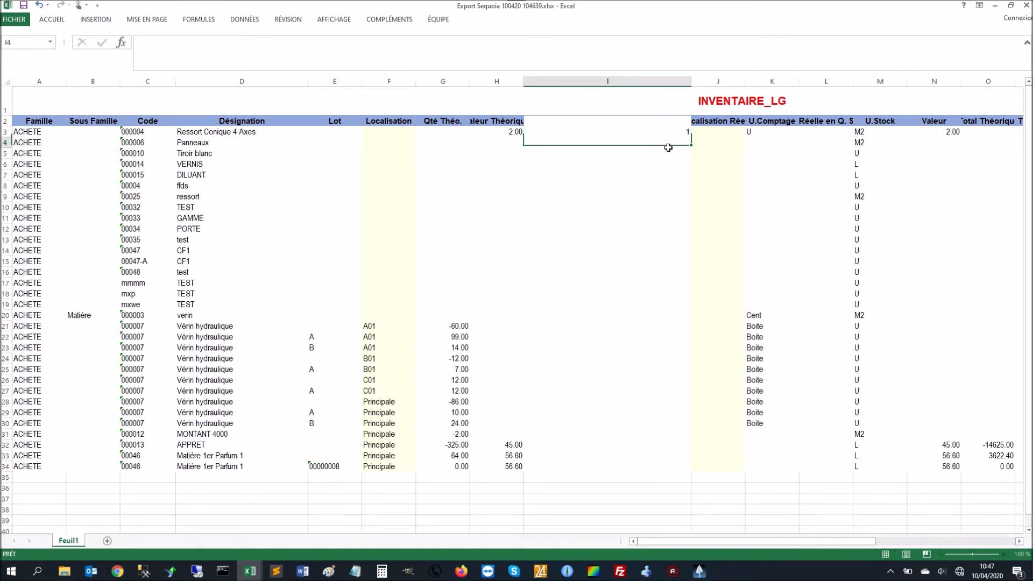
type("2")
key("Return")
type("3")
key("Return")
type("4")
key("Return")
type("5")
key("ctrl+Return")
type("6")
key("Return")
type("7")
key("Return")
key("Return")
type("1")
key("Return")
type("2")
key("Return")
type("3 4")
key("Return")
type("5 6")
key("Return")
type("7")
key("Return")
key("Return")
type("9")
key("Return")
type("1 2 3 4")
key("Return")
type("5")
key("Return")
type("6 7")
key("Return")
type("8")
key("Return")
type("9")
key("Return")
type("2")
key("Return")
type("3")
key("Return")
type("4")
key("Return")
key("Return")
type("6")
key("Return")
type("6")
key("Return")
type("7")
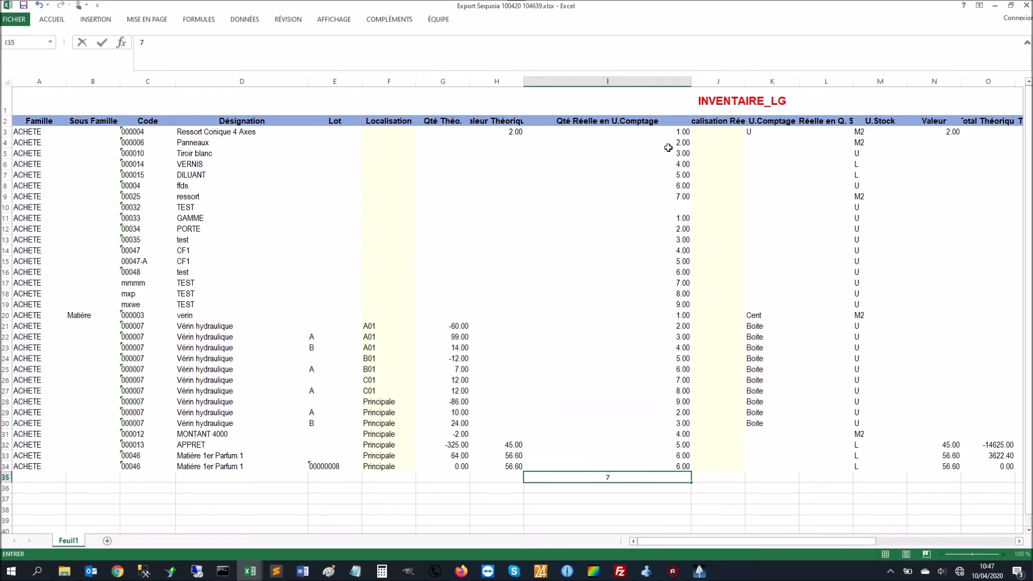
left_click(583, 223)
left_click(610, 131)
left_click(592, 282)
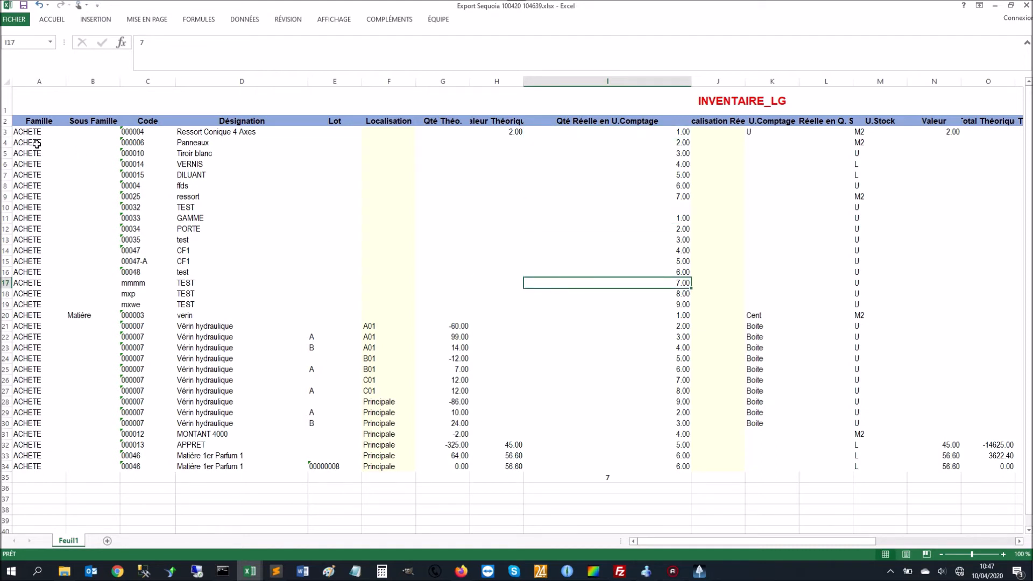
Copy rows 2 to 34 of the inventory sheet, including the column headings
left_click(4, 120)
left_click_drag(4, 120, 3, 465)
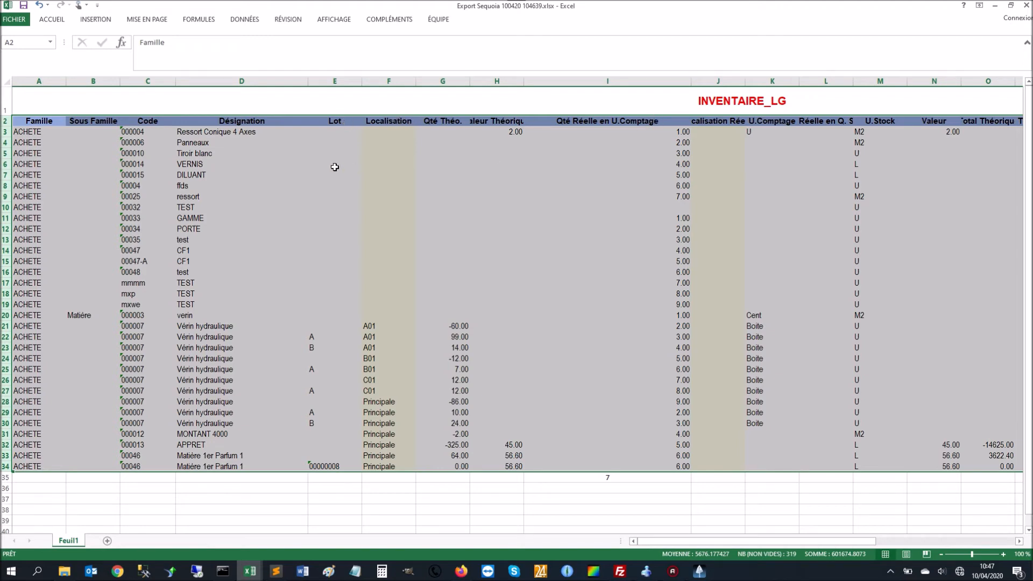
right_click(246, 160)
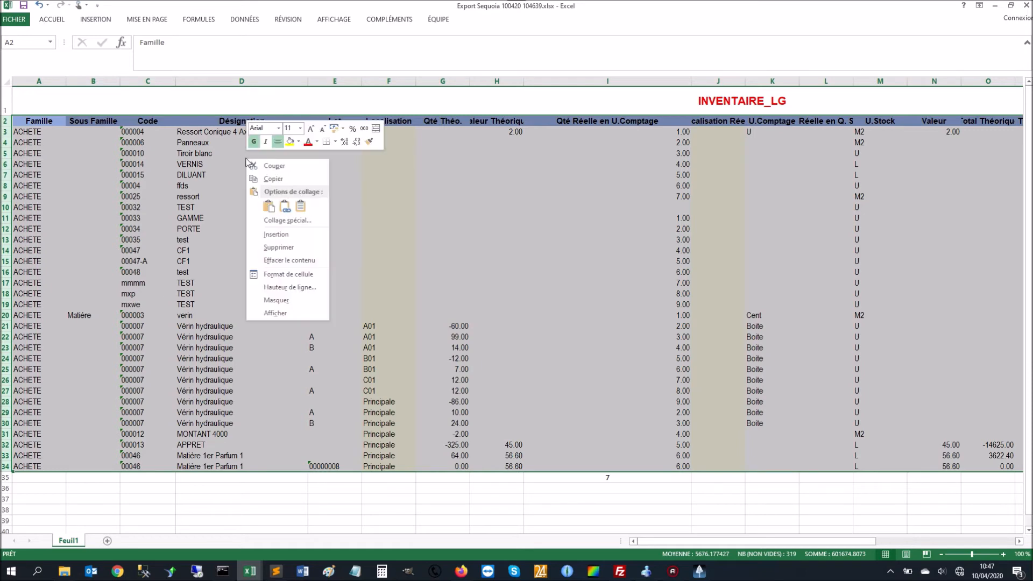
left_click(275, 179)
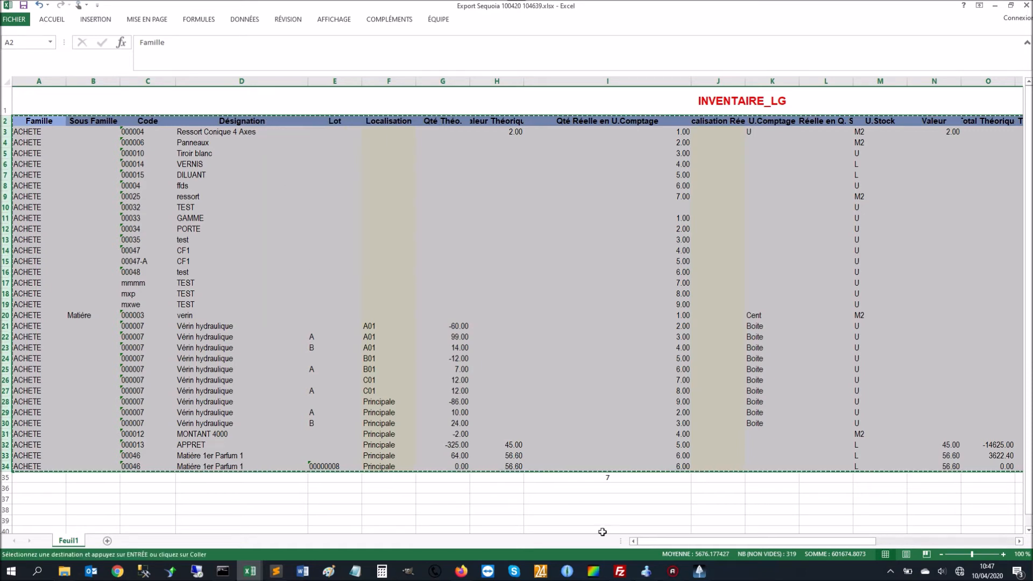
Switch to Séquoia PX and paste the copied rows into the Achats inventory lines
left_click(699, 571)
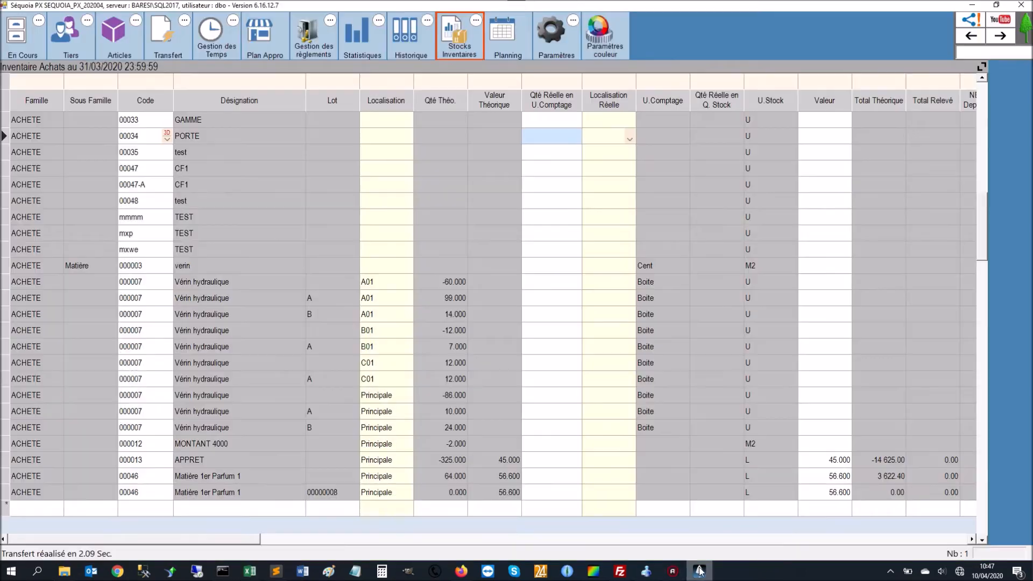
right_click(544, 145)
left_click(581, 229)
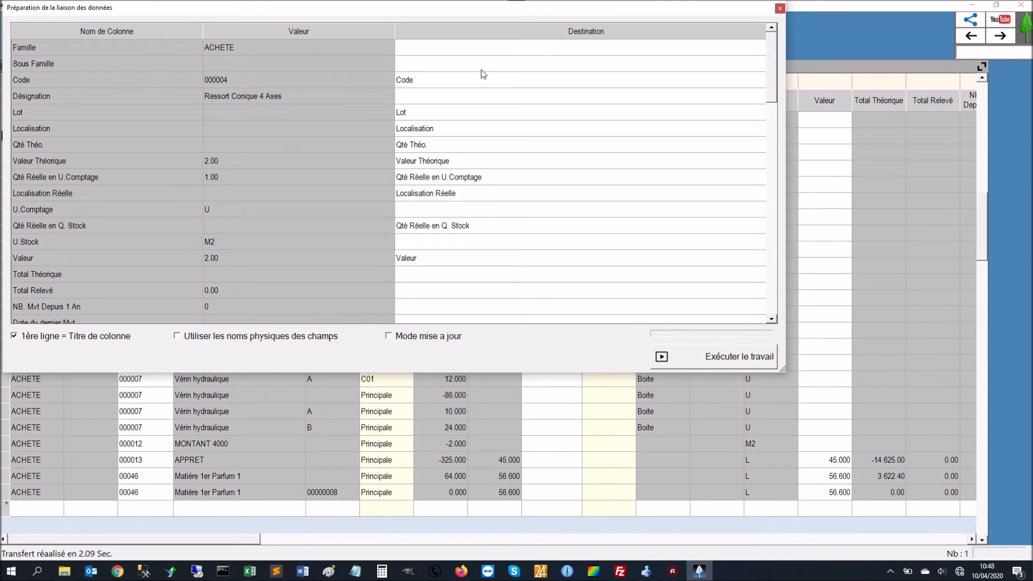
Review the column links, enable Mode mise a jour, run the import, and close the dialog to check the updated inventory quantities
left_click_drag(770, 83, 763, 138)
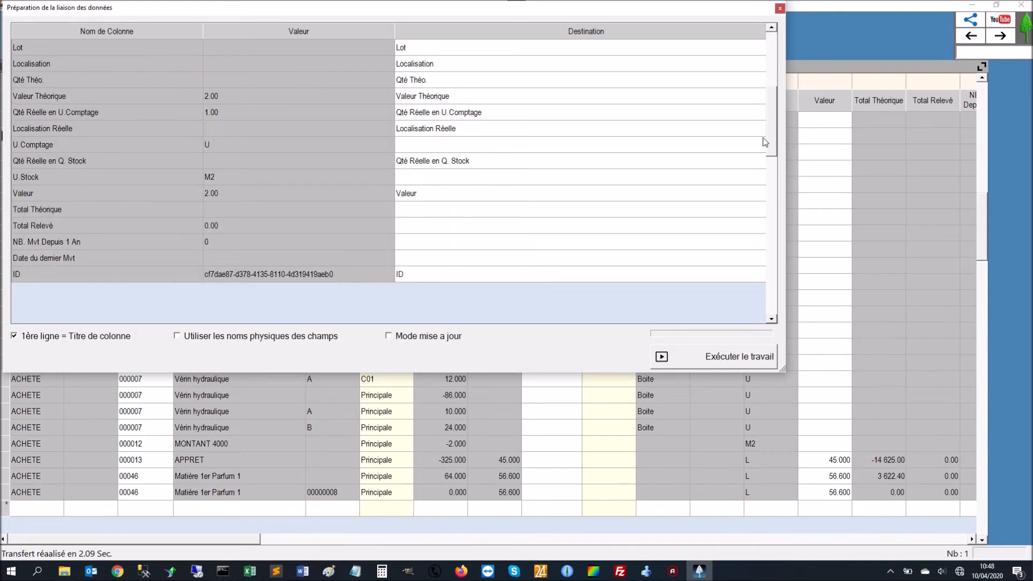
left_click(388, 336)
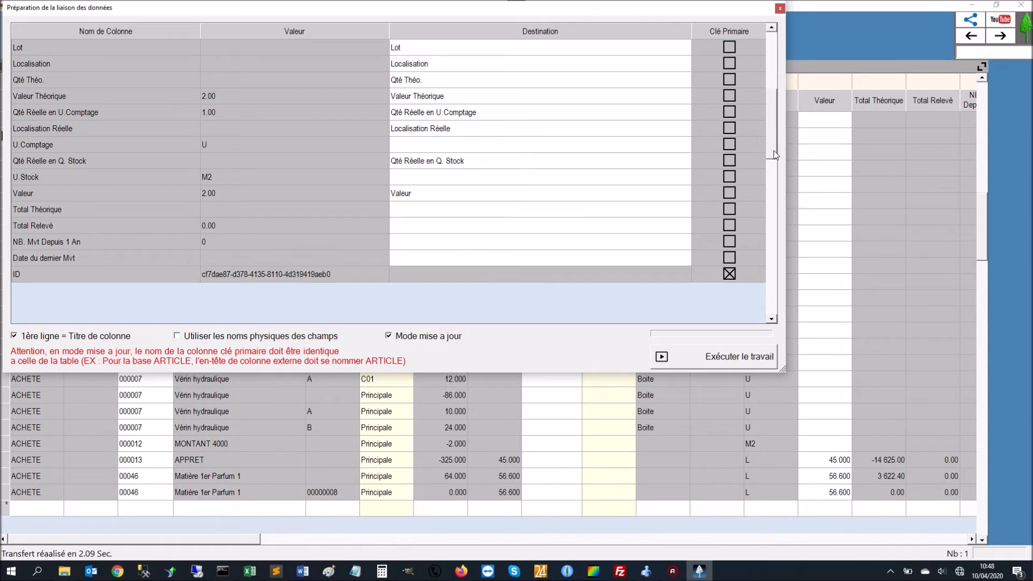
left_click_drag(772, 139, 782, 72)
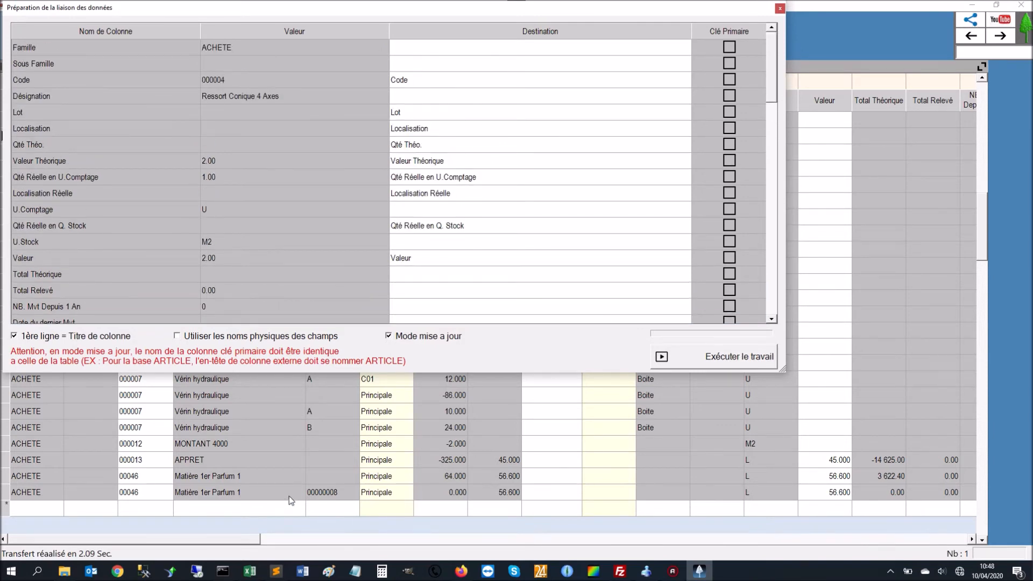
left_click(720, 358)
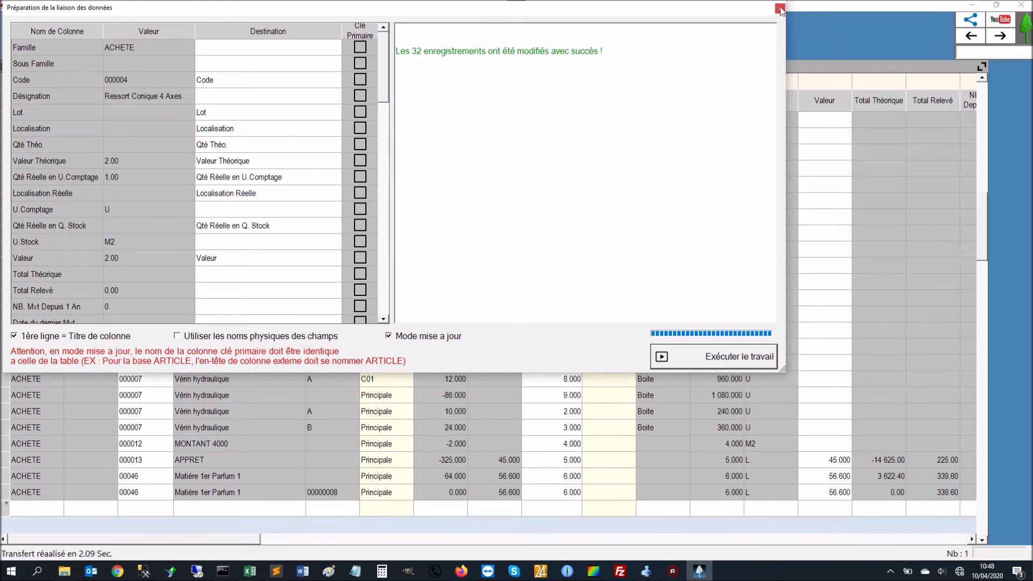
left_click(780, 9)
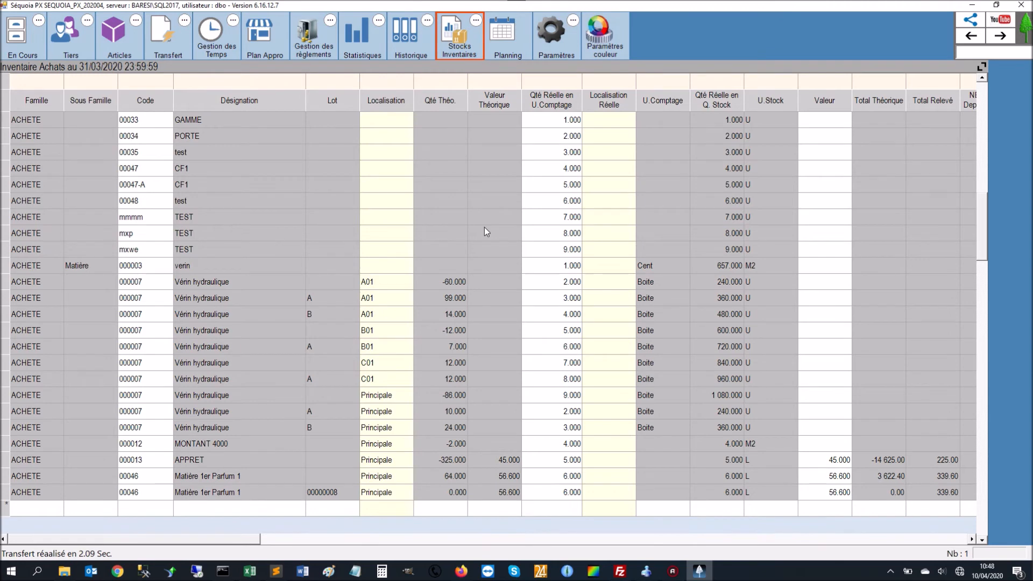
scroll(539, 232, "down", 3)
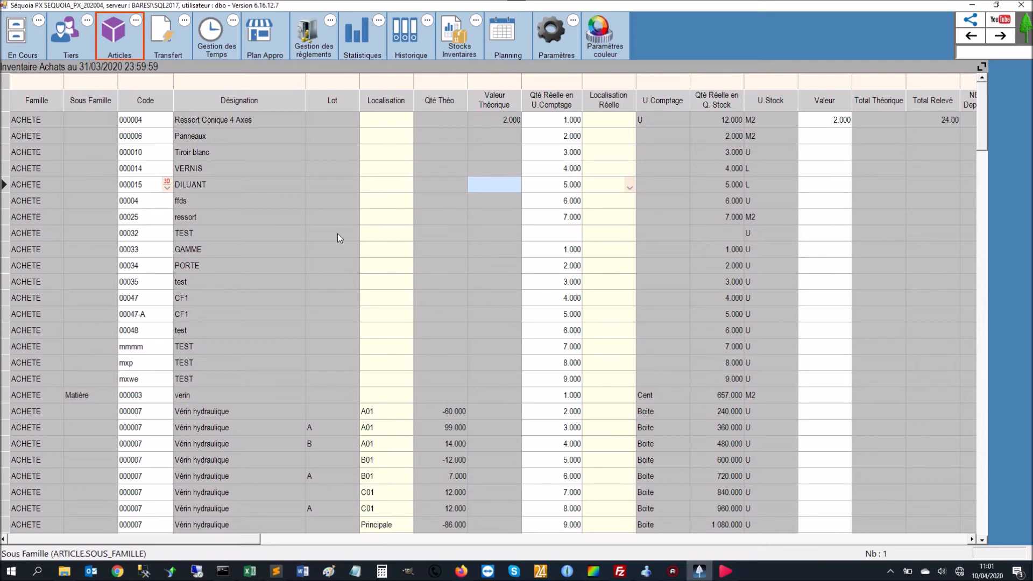
left_click(547, 186)
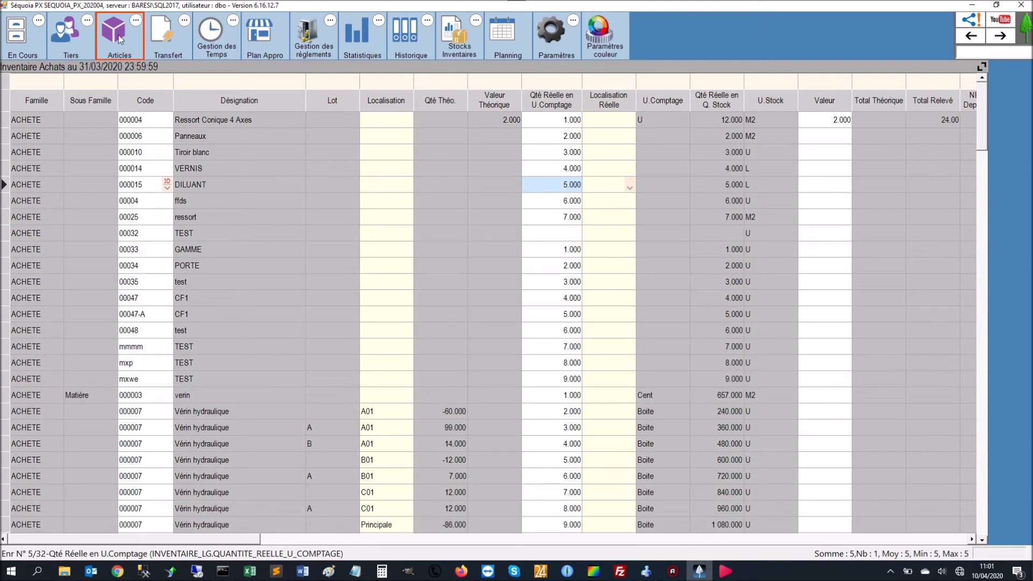
Switch to the Classeur1 workbook in Excel and copy rows 1 to 3 with the ARTICLE, DESIGNATION and FAMILLE data
left_click(249, 571)
left_click(426, 507)
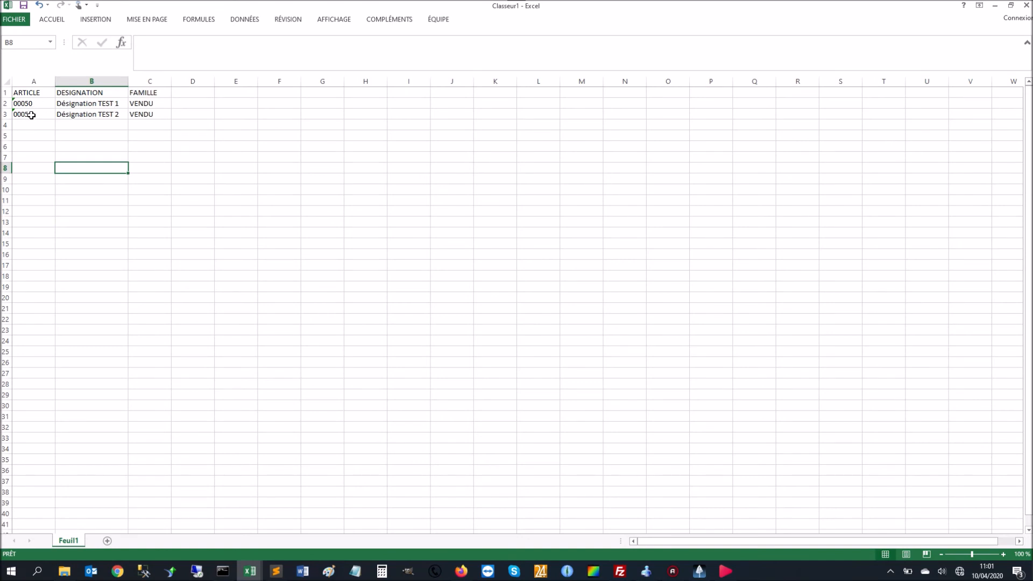
left_click_drag(5, 93, 7, 113)
right_click(51, 105)
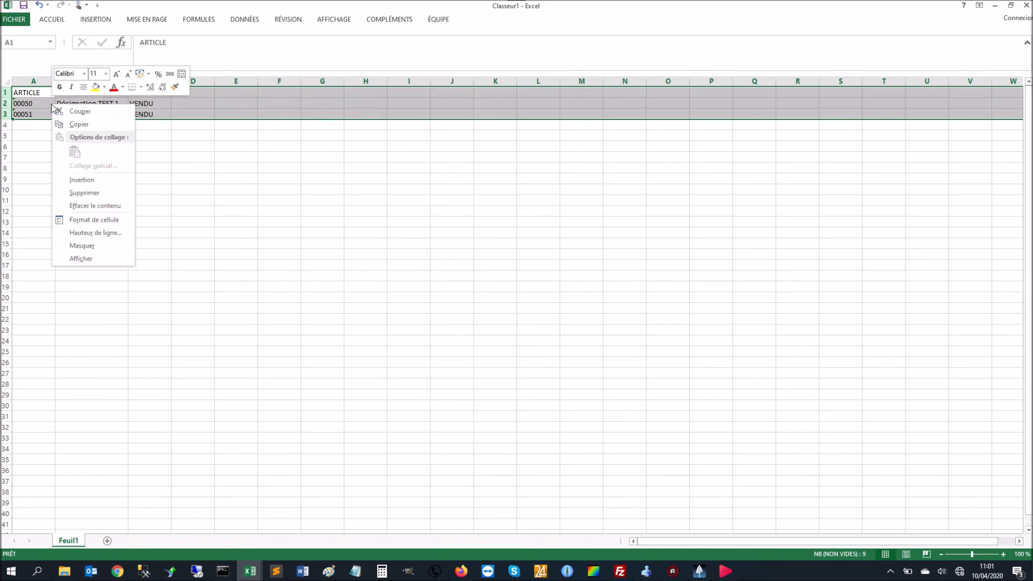
left_click(80, 126)
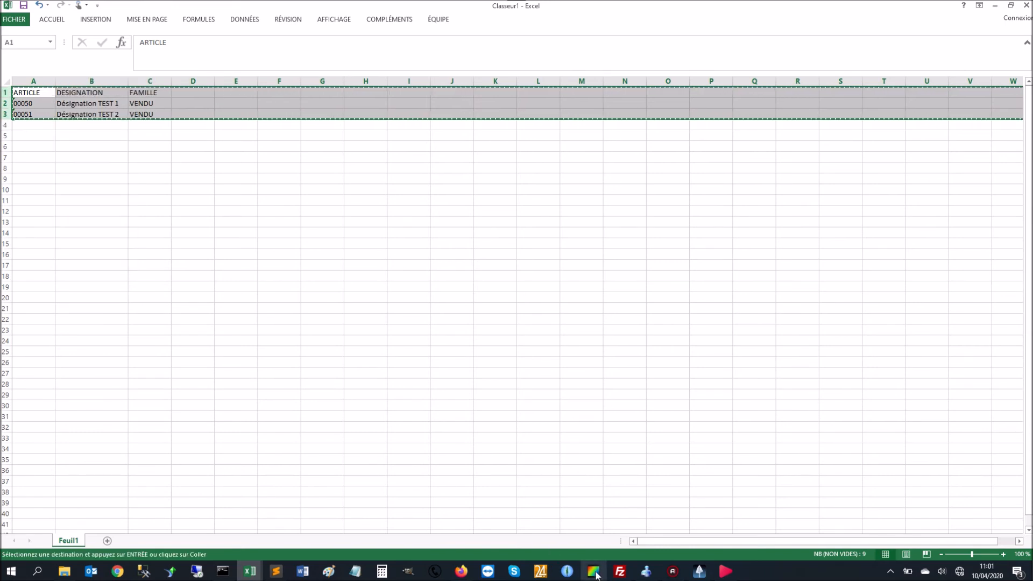
Switch to Séquoia PX, open the article record form and paste the copied article rows into it
left_click(699, 571)
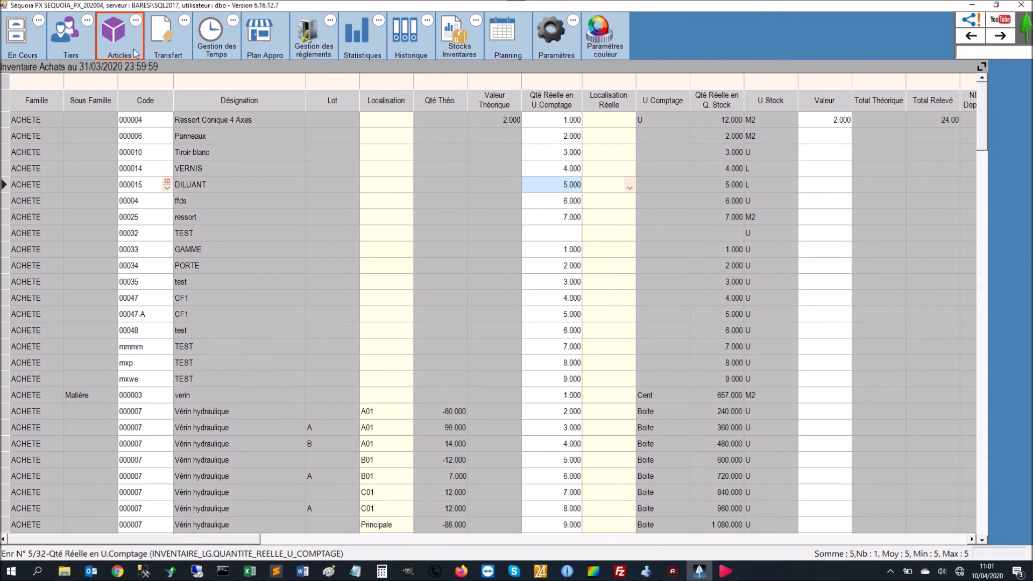
left_click(119, 40)
left_click(33, 91)
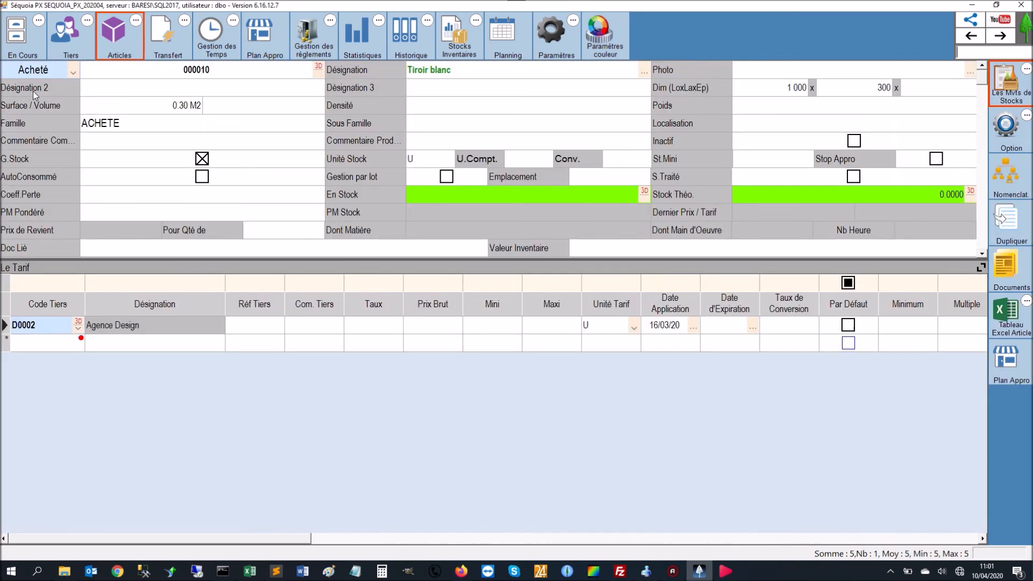
left_click(429, 105)
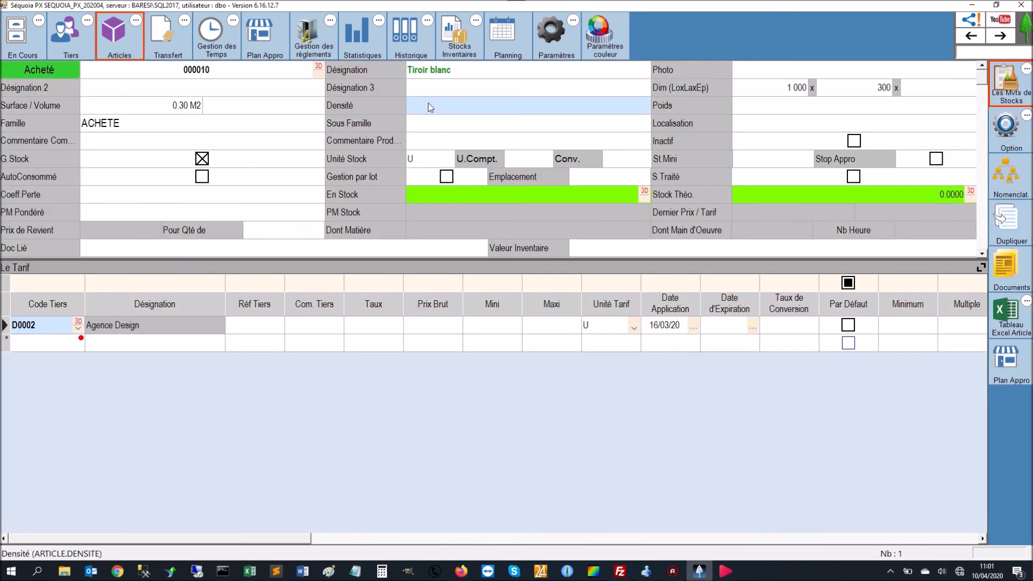
right_click(459, 86)
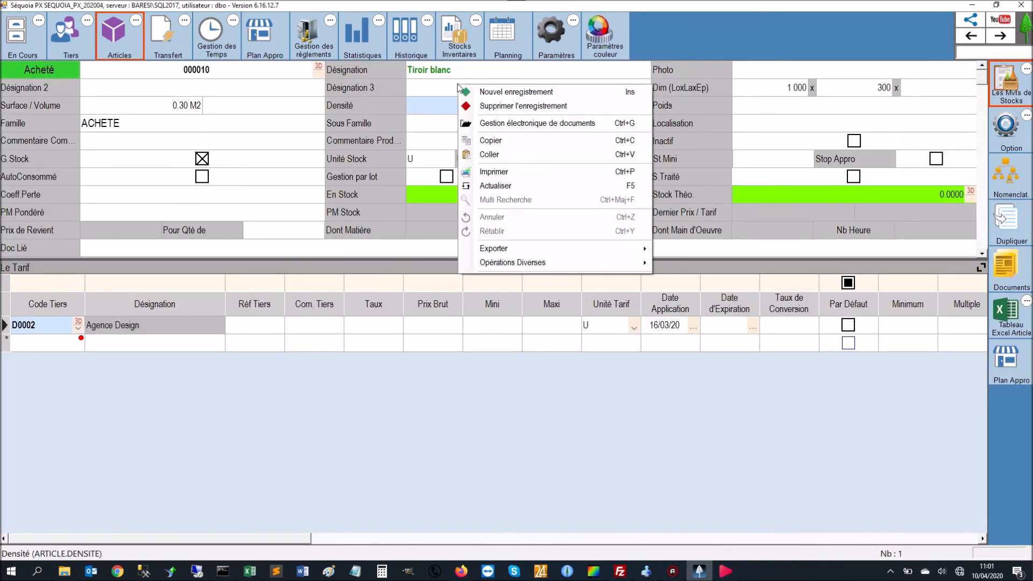
left_click(489, 155)
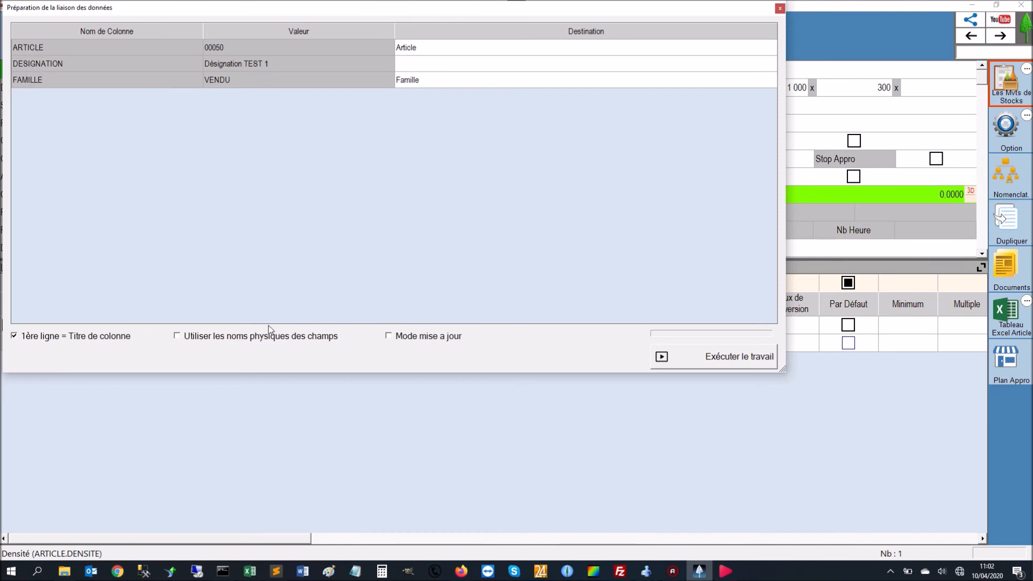
Link the columns using the physical field names, run the article import and close the dialog
left_click(192, 338)
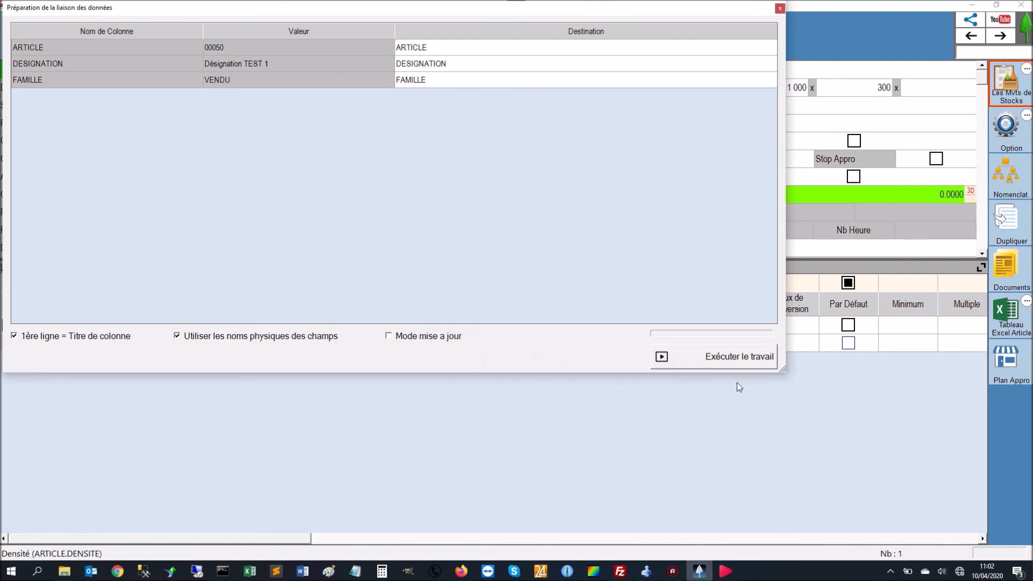
left_click(719, 359)
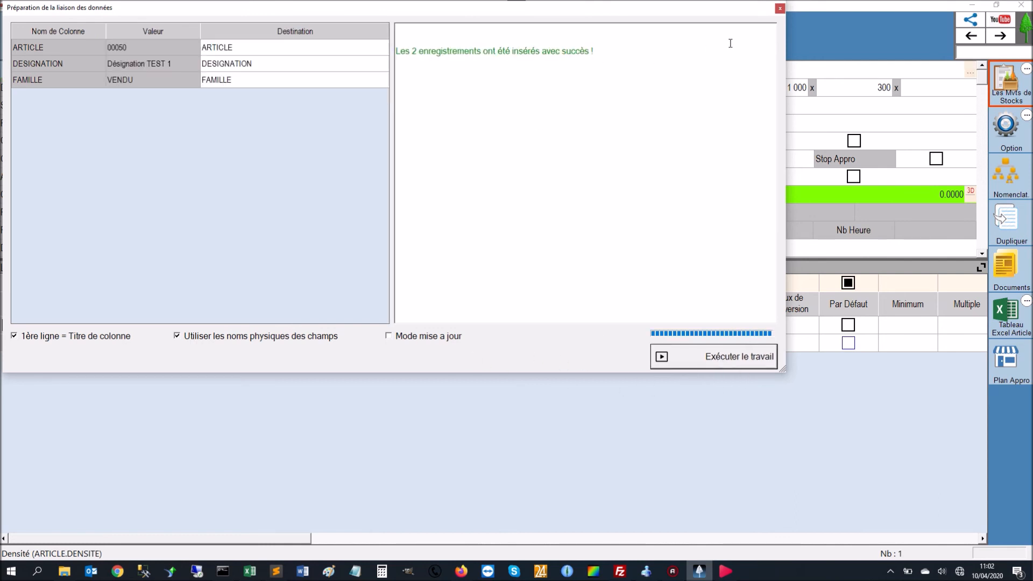
left_click(780, 8)
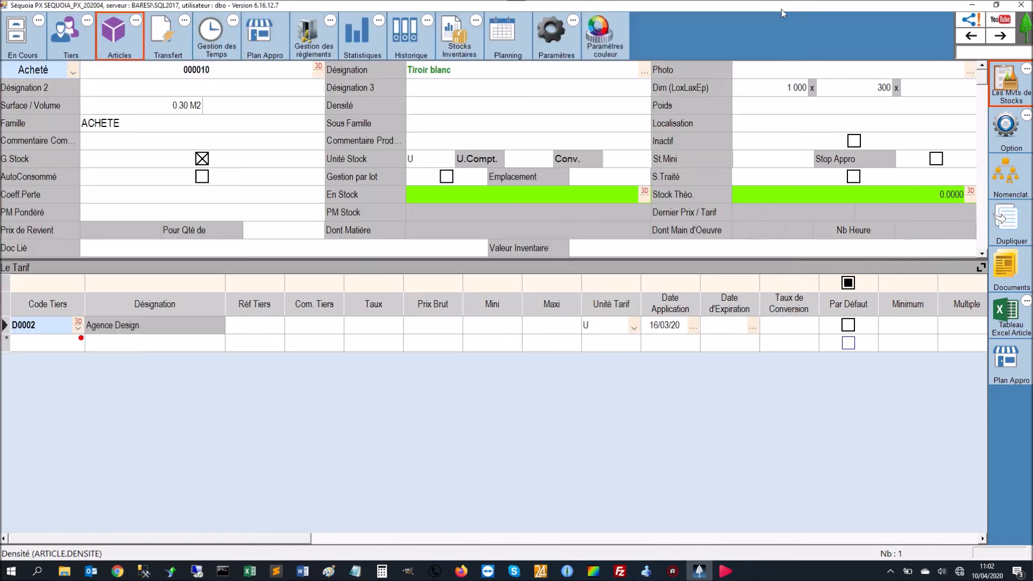
Find the imported articles 00050 and 00051 in the article search list and open the record of 00050
left_click(970, 36)
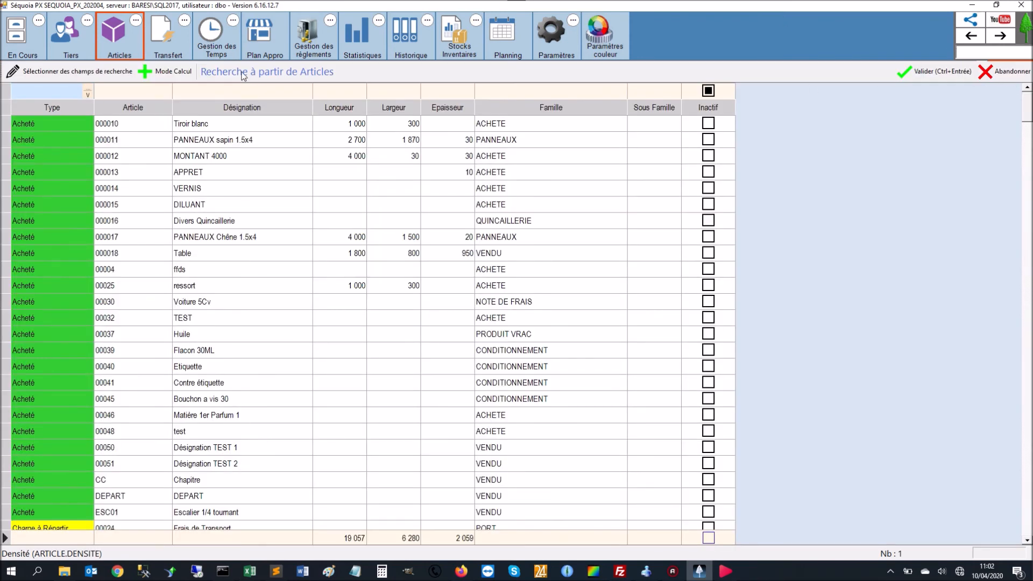
right_click(134, 105)
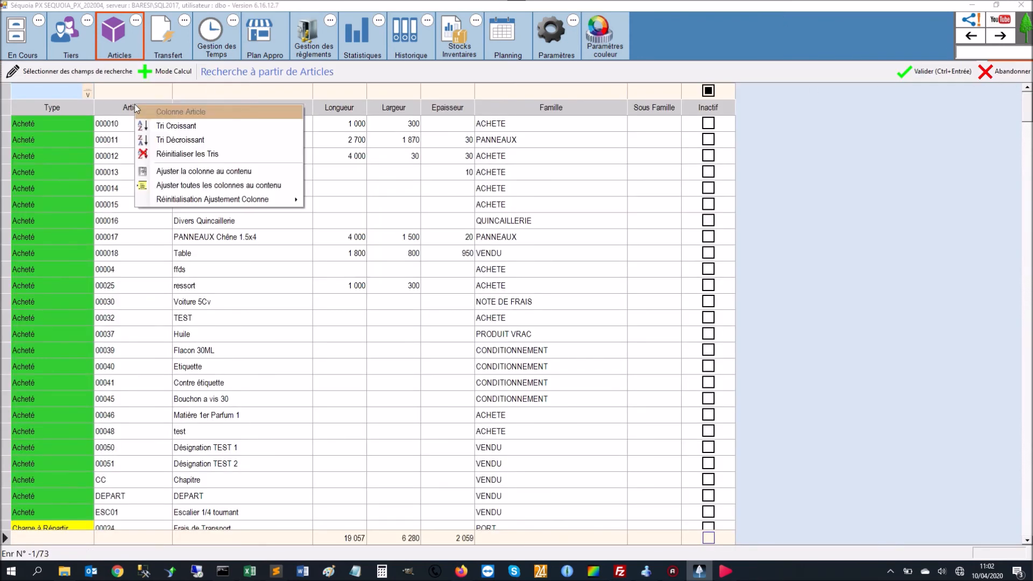
left_click(125, 451)
left_click(120, 463)
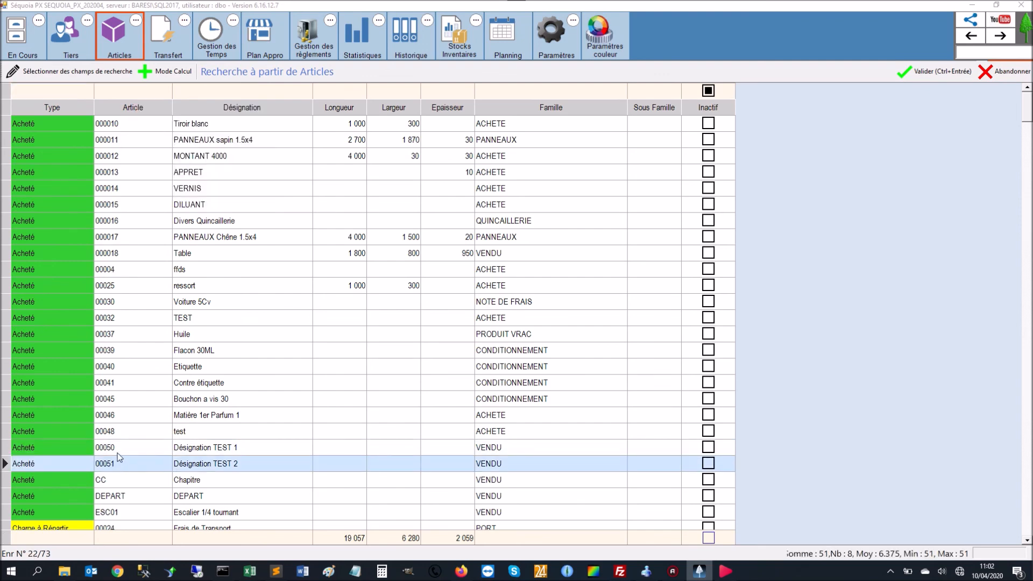
double_click(116, 449)
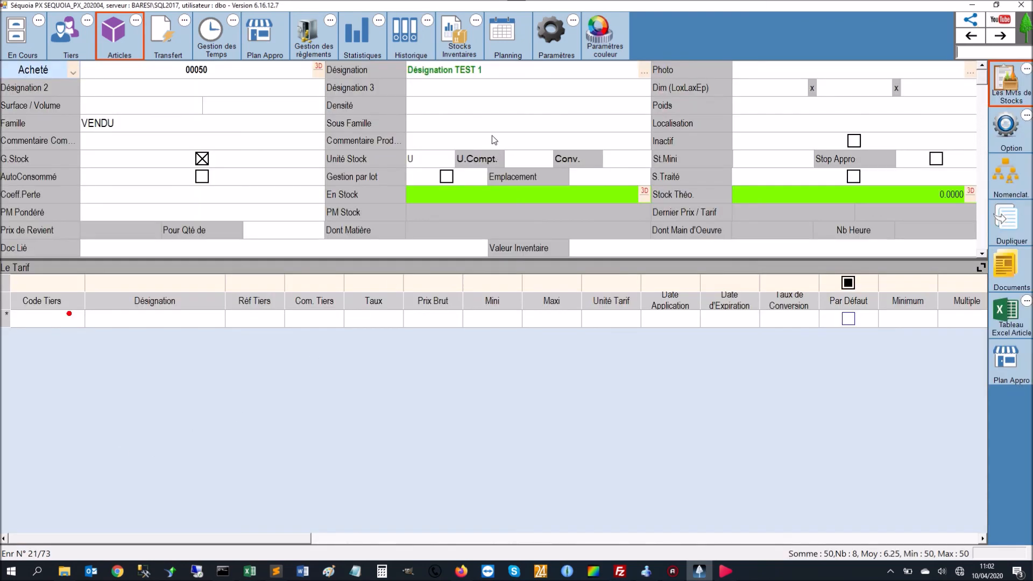
left_click(483, 105)
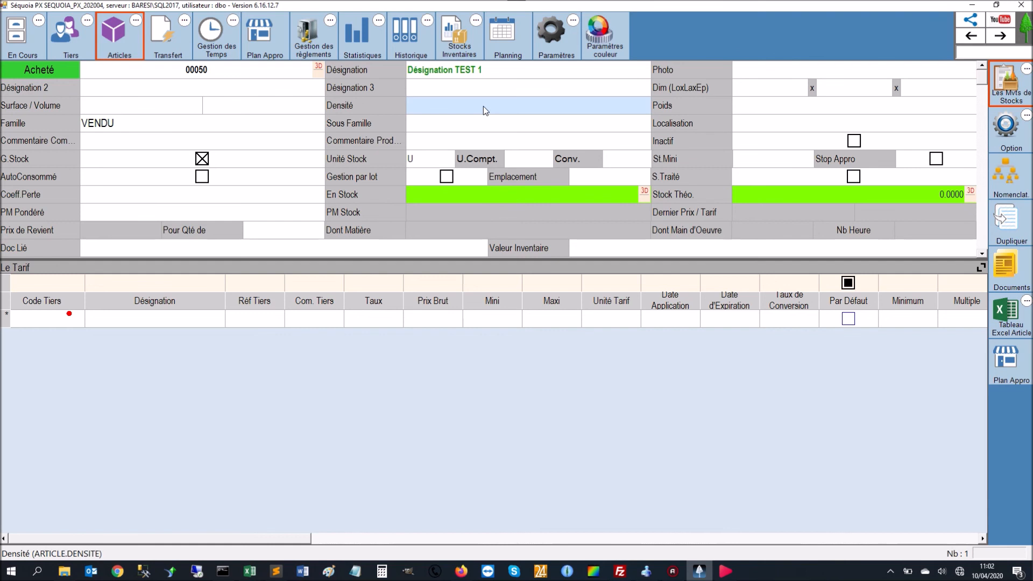